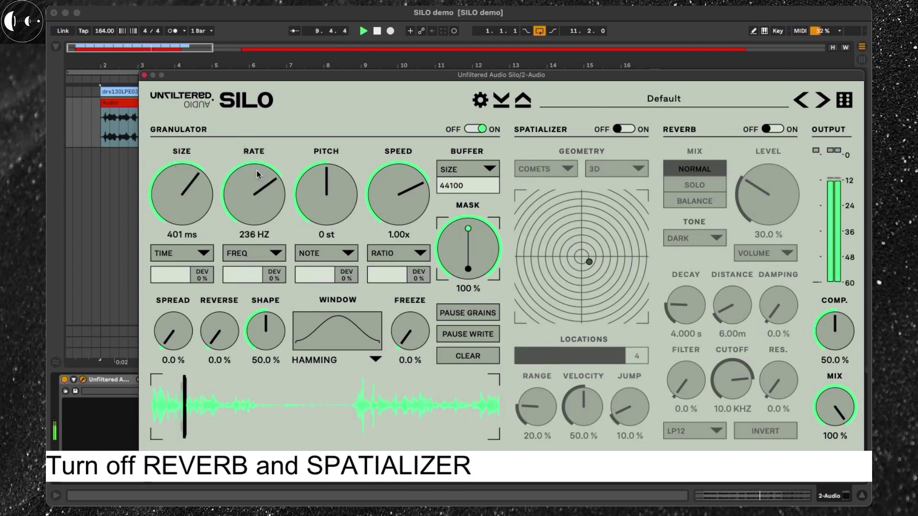
# Step: Set the granulator's Speed to 0.59x and its Rate to 4.13 Hz
pyautogui.moveTo(402, 206)
pyautogui.mouseDown()
pyautogui.moveTo(400, 238)
pyautogui.moveTo(395, 124)
pyautogui.moveTo(394, 193)
pyautogui.mouseUp()
pyautogui.moveTo(226, 189); pyautogui.dragTo(228, 301)
# Step: Switch the granulator's Rate and Size to Tempo mode and set the Rate to 1/32nd T
pyautogui.click(254, 256)
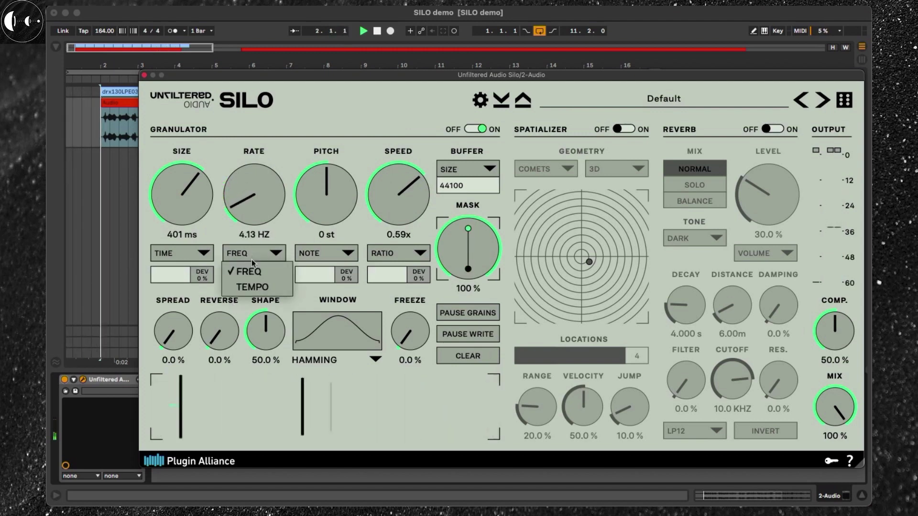
pyautogui.click(250, 287)
pyautogui.click(176, 256)
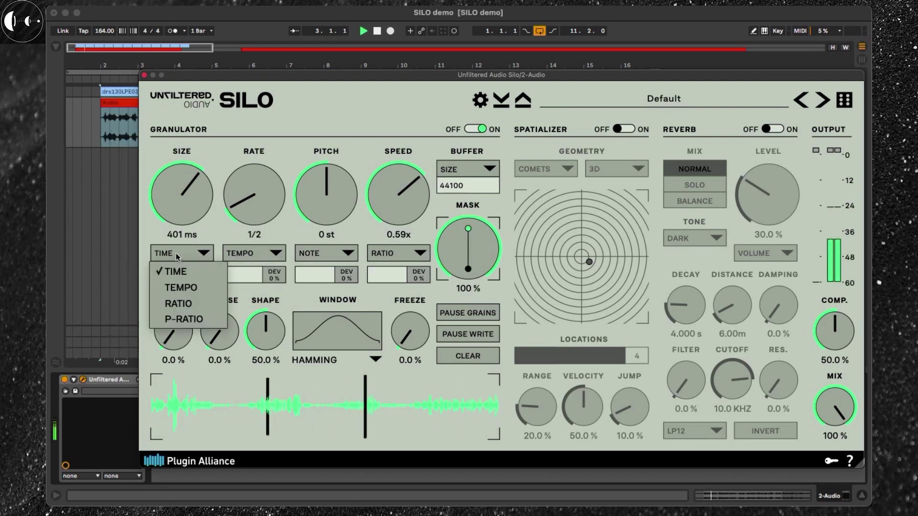
pyautogui.click(175, 288)
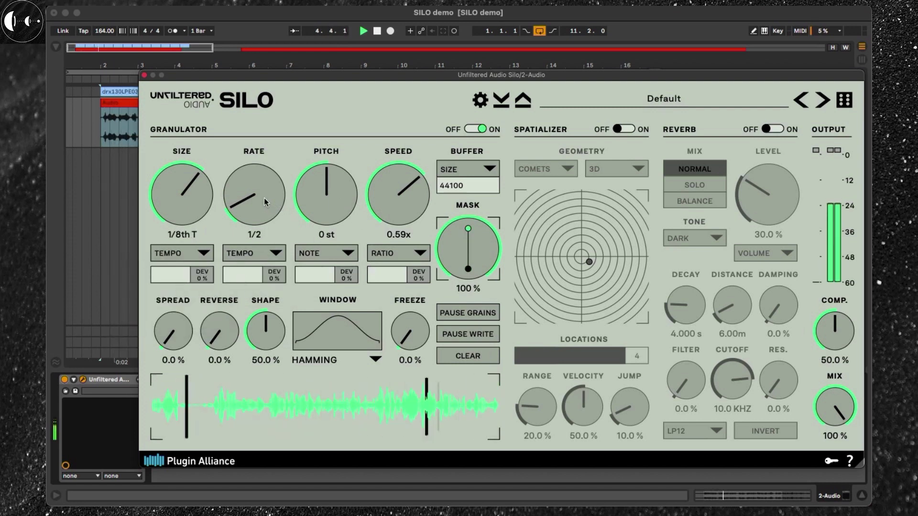
pyautogui.moveTo(255, 139); pyautogui.dragTo(251, 105)
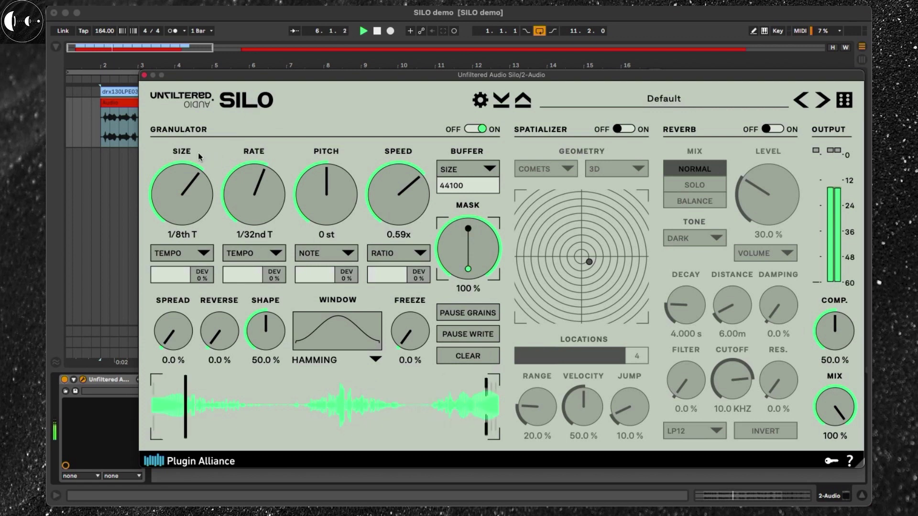
# Step: Set the grain Size to 1/16th T and the Speed to 1.33x
pyautogui.moveTo(181, 188); pyautogui.dragTo(182, 198)
pyautogui.moveTo(400, 199)
pyautogui.mouseDown()
pyautogui.moveTo(395, 222)
pyautogui.moveTo(395, 186)
pyautogui.mouseUp()
# Step: Turn on the Spatializer and Reverb sections, with the granulator's Speed lowered to 0.097x
pyautogui.click(625, 129)
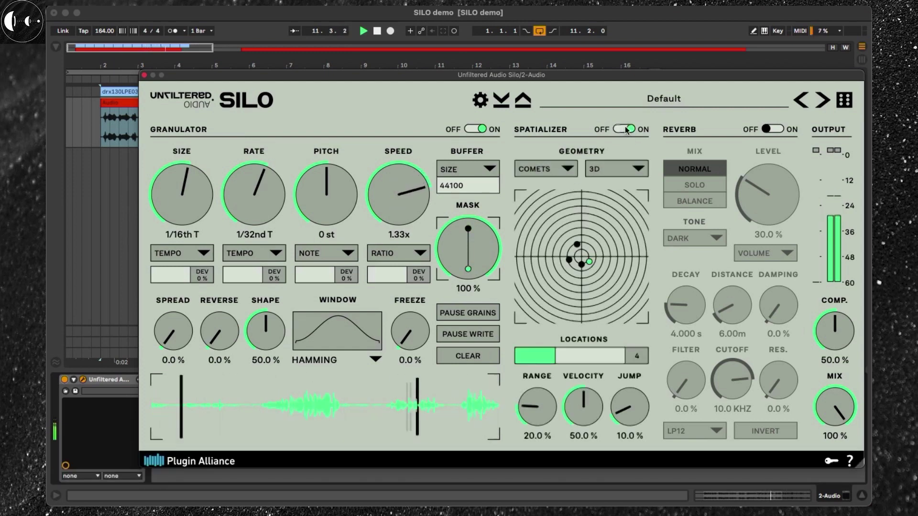
pyautogui.moveTo(415, 196); pyautogui.dragTo(418, 226)
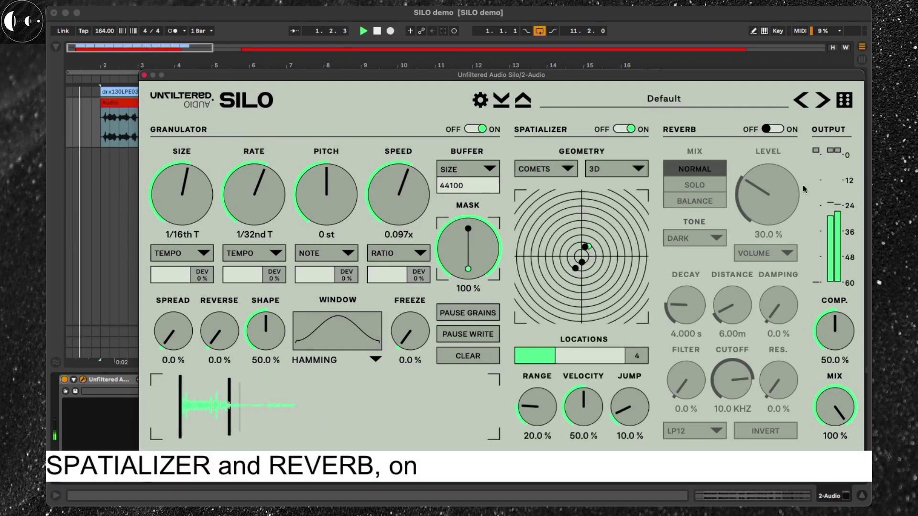
pyautogui.click(772, 129)
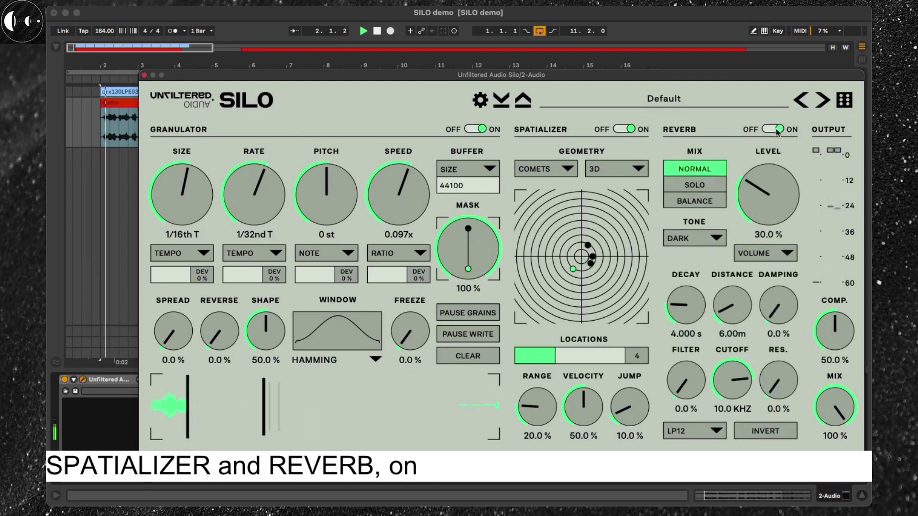
# Step: Set the reverb's Mix to Balance and its Level mode to Mask
pyautogui.click(708, 201)
pyautogui.click(750, 252)
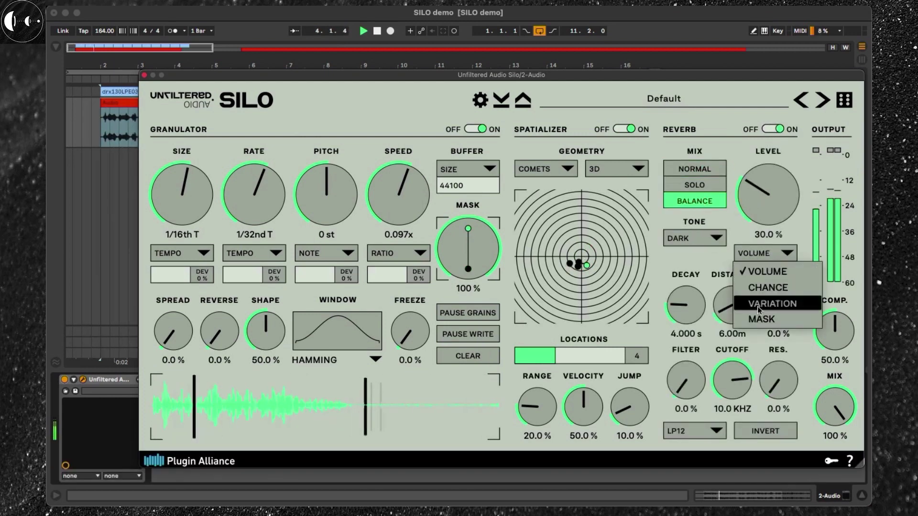
pyautogui.click(761, 318)
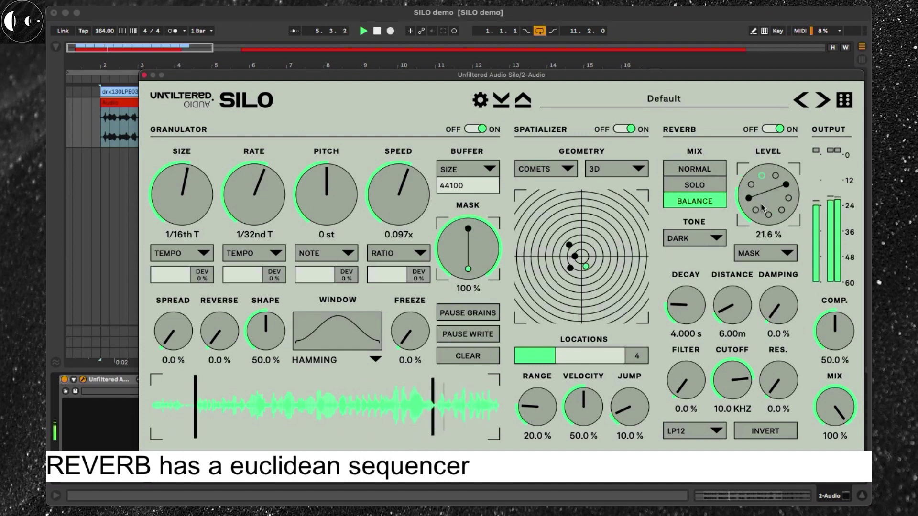
# Step: Set the granulator's Rate to 1/16th D and adjust its Mask sequencer to 31.6 %
pyautogui.moveTo(473, 274); pyautogui.dragTo(473, 287)
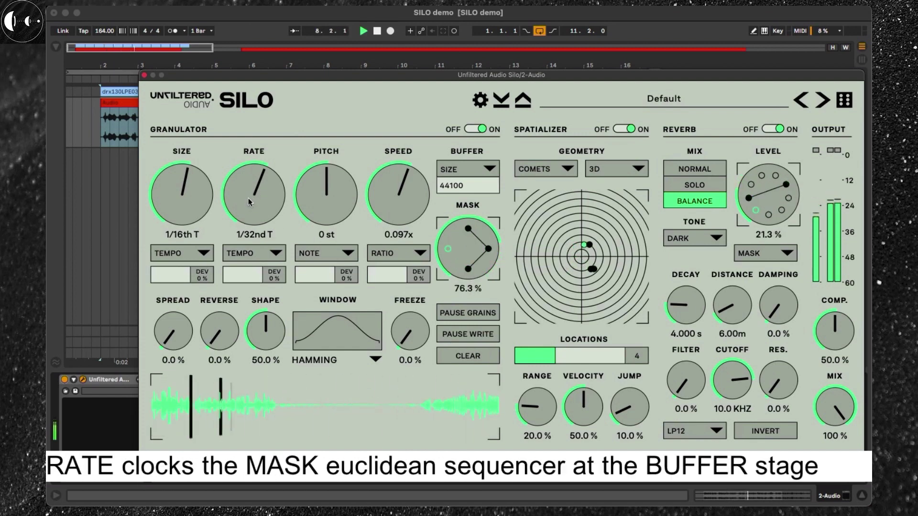
pyautogui.moveTo(251, 195); pyautogui.dragTo(248, 239)
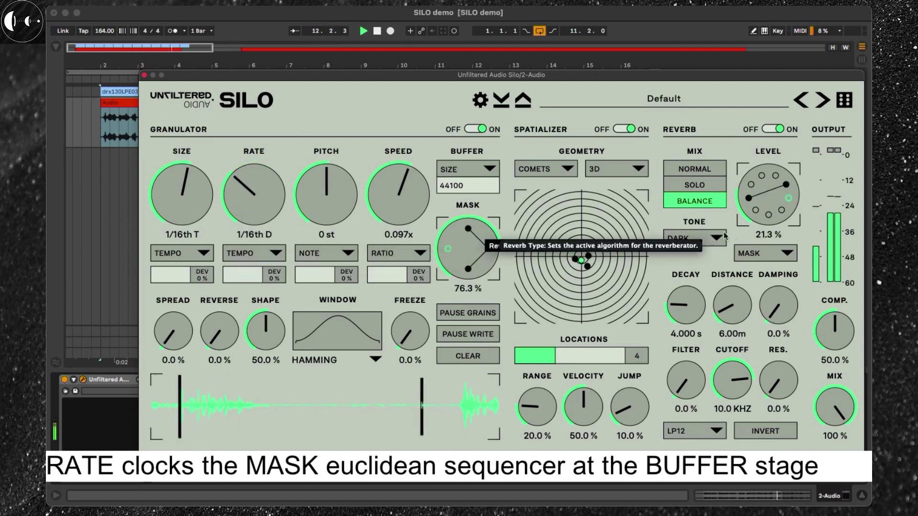
pyautogui.moveTo(469, 249); pyautogui.dragTo(466, 315)
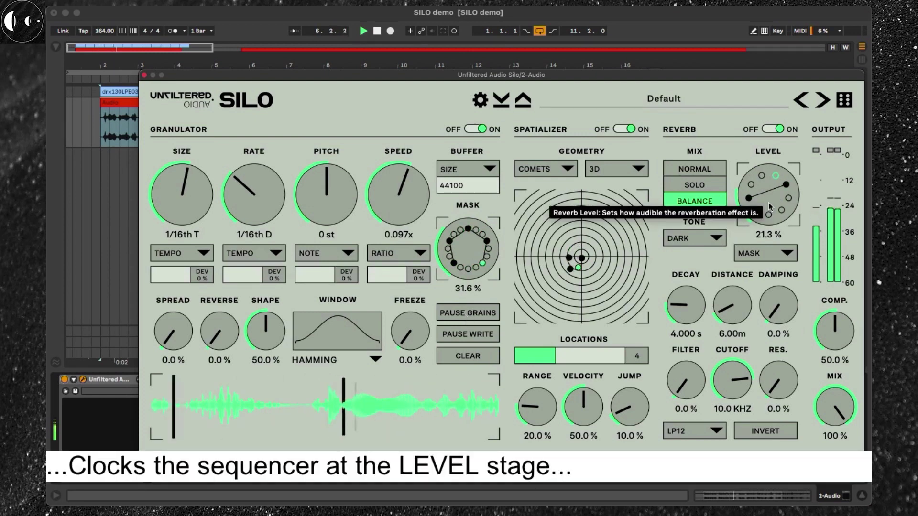
# Step: Set the granulator's Rate to 1/512th D and, after sweeping the Speed, reset it to 1.00x
pyautogui.moveTo(395, 199); pyautogui.dragTo(395, 179)
pyautogui.moveTo(256, 177); pyautogui.dragTo(258, 113)
pyautogui.doubleClick(399, 211)
pyautogui.moveTo(398, 211); pyautogui.dragTo(397, 248)
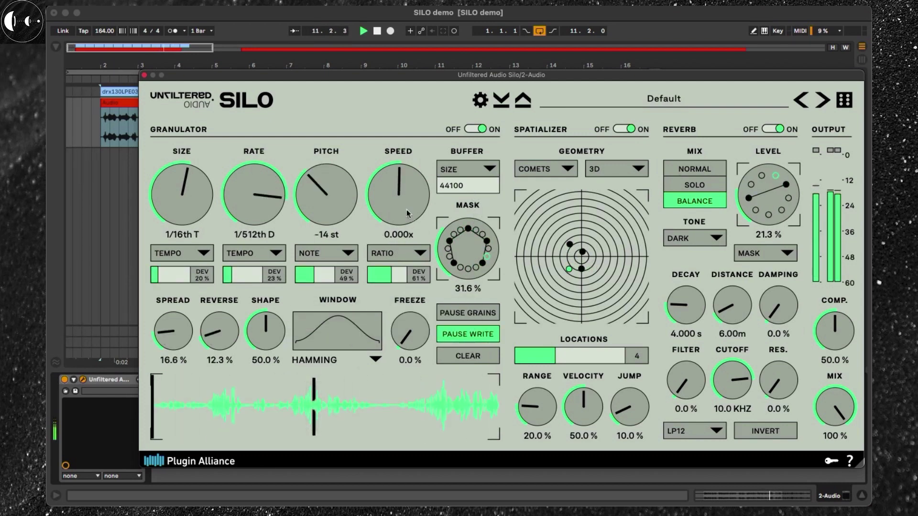
pyautogui.doubleClick(393, 193)
# Step: Set the buffer size to the tempo length 1/8 and change it to 1/2
pyautogui.click(468, 168)
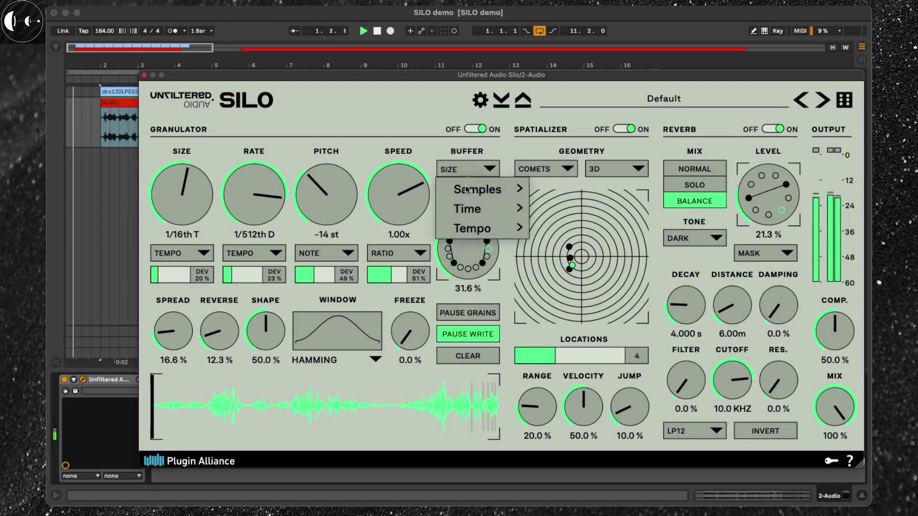
pyautogui.moveTo(502, 228)
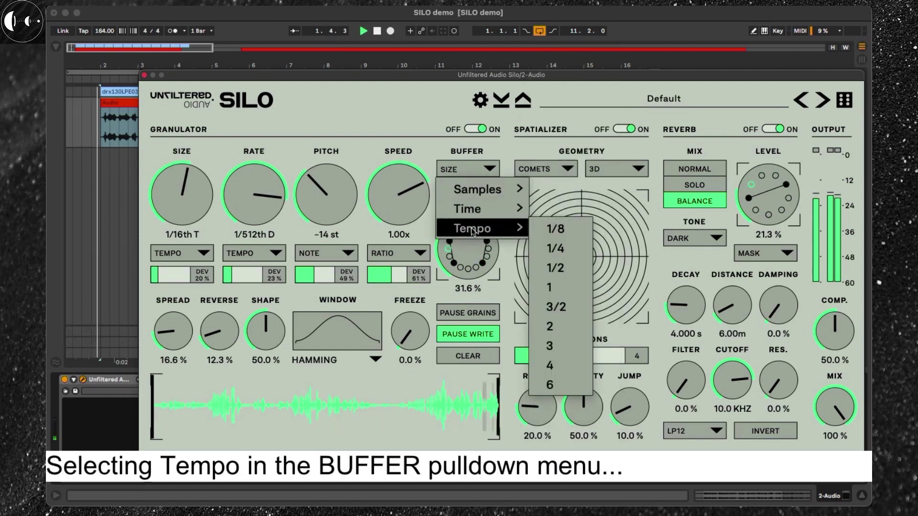
pyautogui.click(552, 230)
pyautogui.click(470, 170)
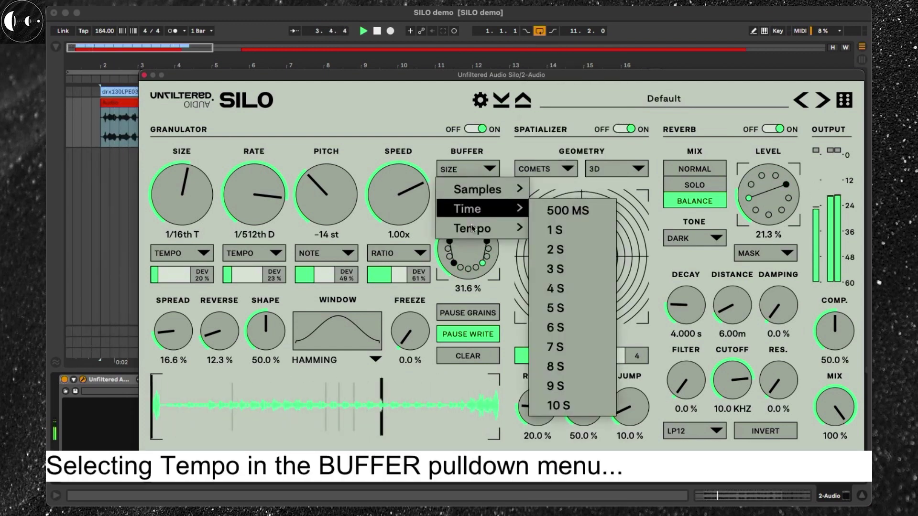
pyautogui.moveTo(477, 228)
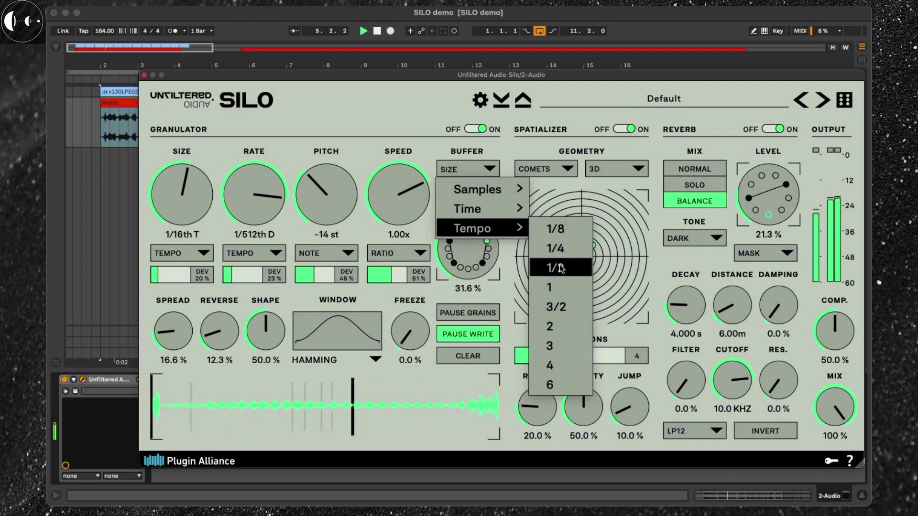
pyautogui.click(556, 267)
# Step: Reset the Speed, Pitch and Rate deviations to 0 % and return the Pitch to 0 st
pyautogui.moveTo(374, 269); pyautogui.dragTo(321, 273)
pyautogui.doubleClick(321, 273)
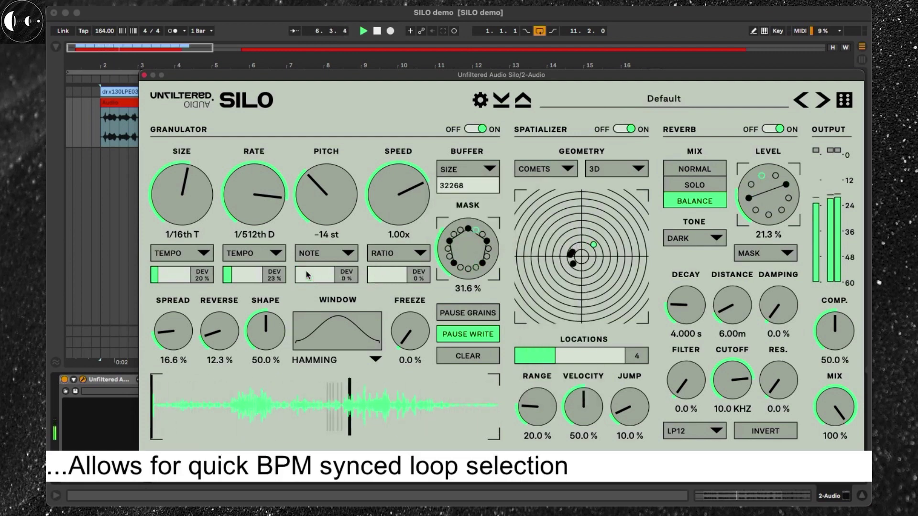
pyautogui.doubleClick(235, 270)
pyautogui.doubleClick(325, 204)
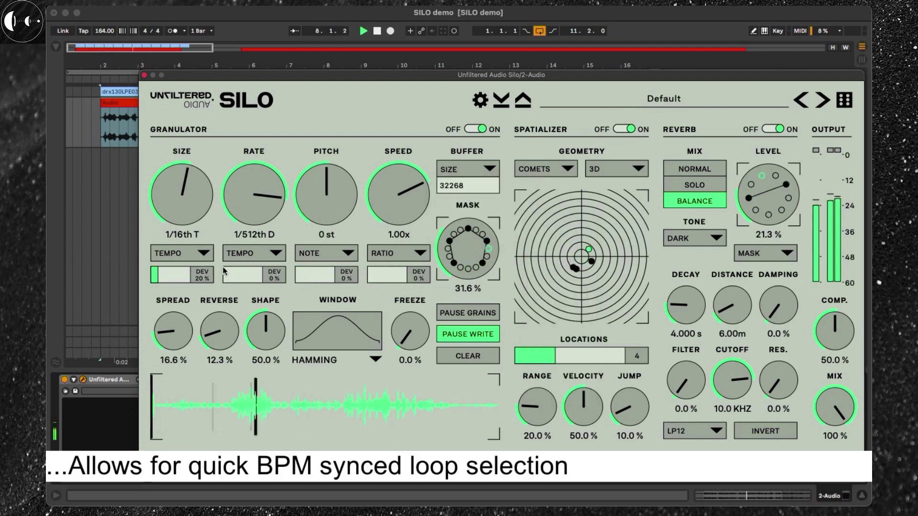
# Step: Raise the tempo-based buffer size through 1 to 4 and turn off Pause Write
pyautogui.click(460, 171)
pyautogui.moveTo(478, 228)
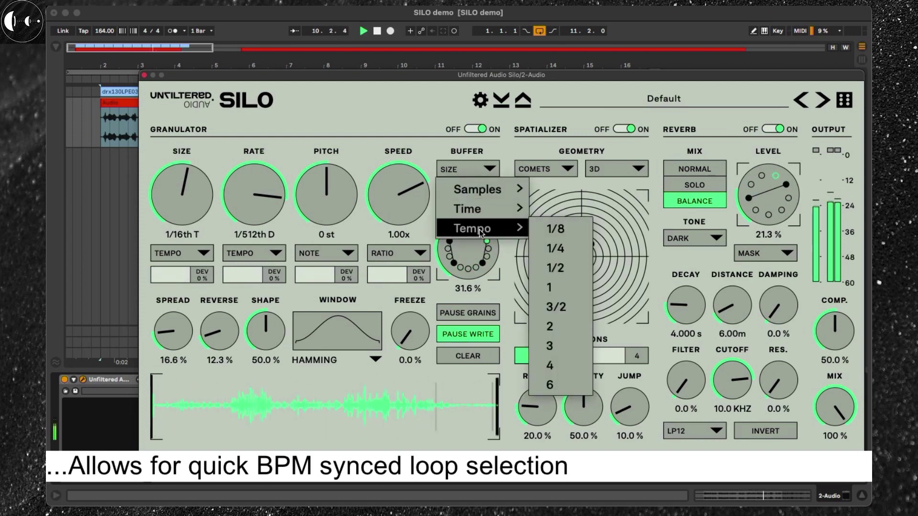
pyautogui.click(576, 307)
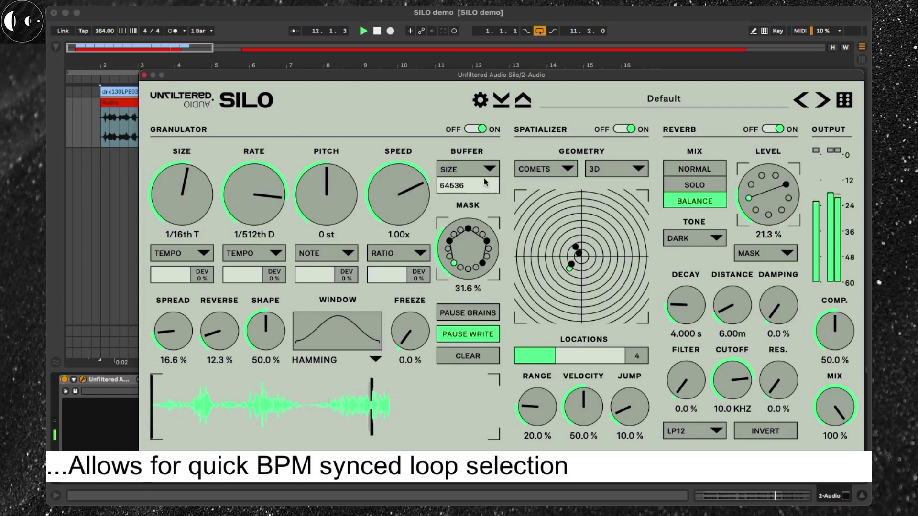
pyautogui.click(471, 169)
pyautogui.moveTo(486, 233)
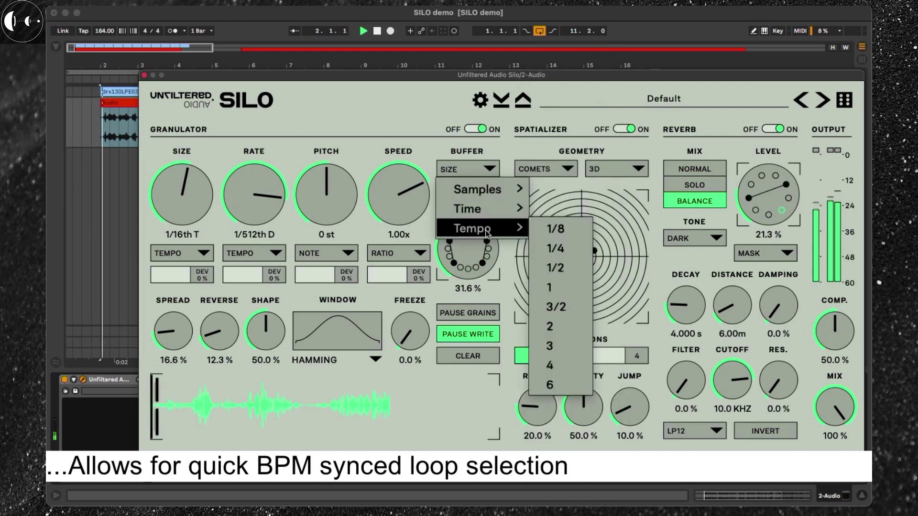
pyautogui.click(565, 365)
pyautogui.click(461, 333)
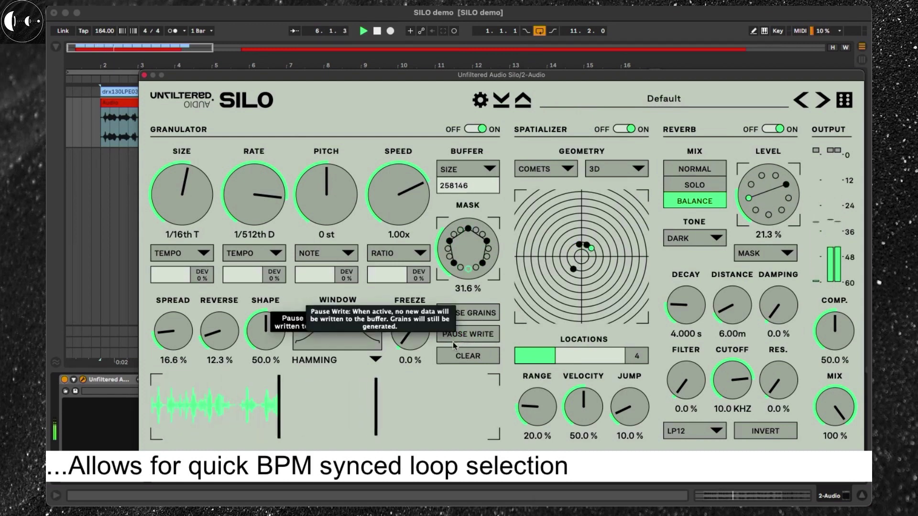
# Step: Load the user preset All Over The Place and lower the output Mix to 51.2 %
pyautogui.click(664, 97)
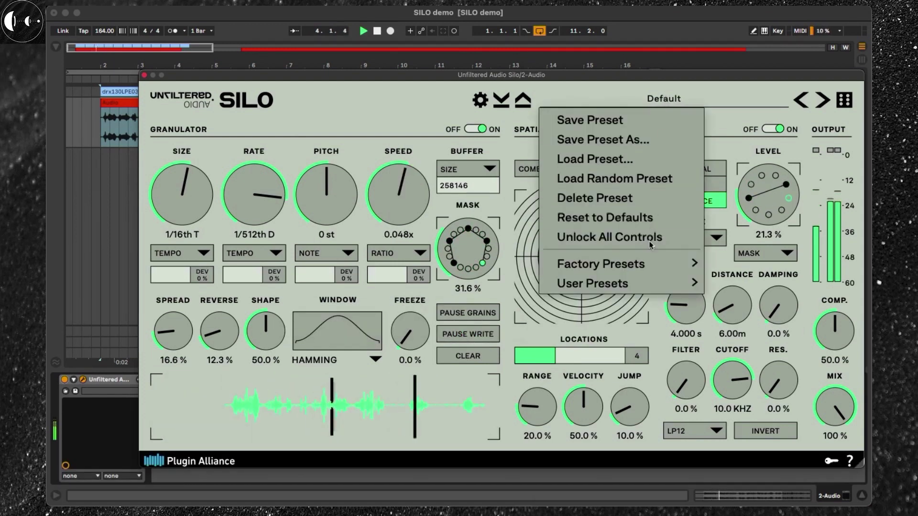
pyautogui.moveTo(643, 273)
pyautogui.moveTo(640, 289)
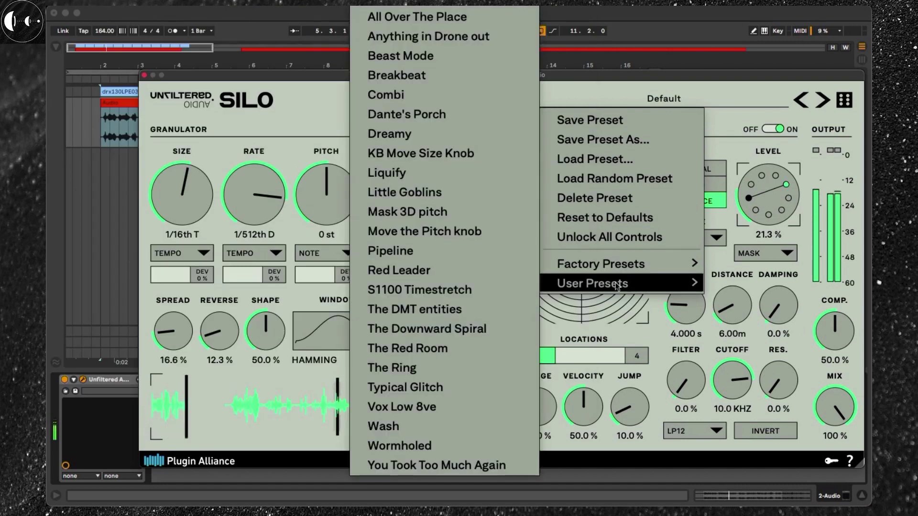
pyautogui.click(435, 18)
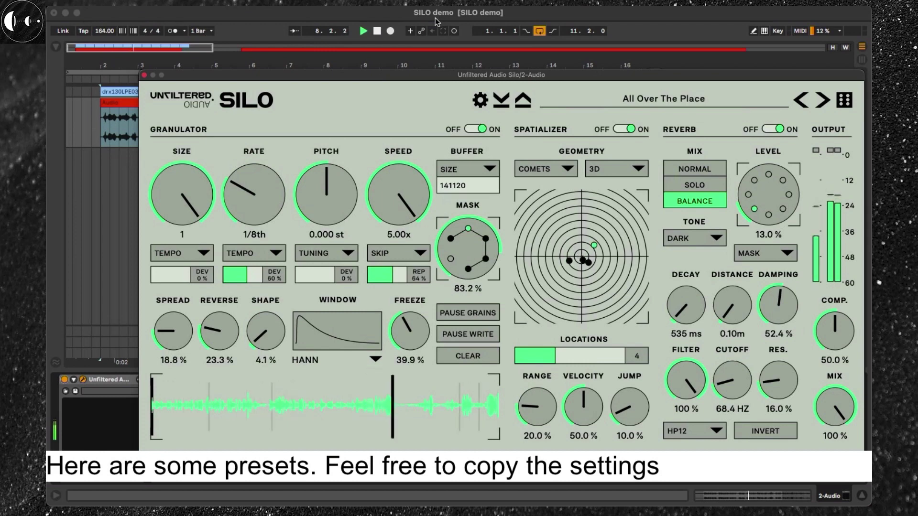
pyautogui.moveTo(566, 74); pyautogui.dragTo(533, 69)
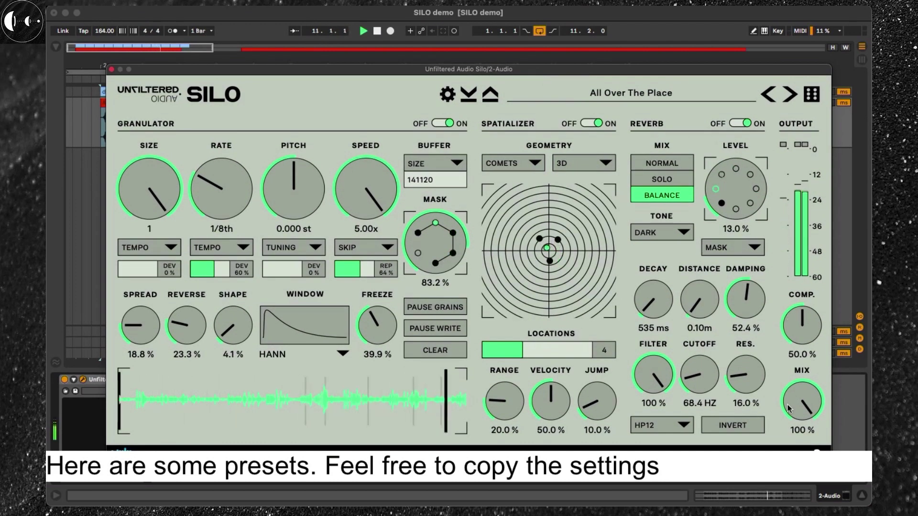
pyautogui.moveTo(801, 414); pyautogui.dragTo(798, 486)
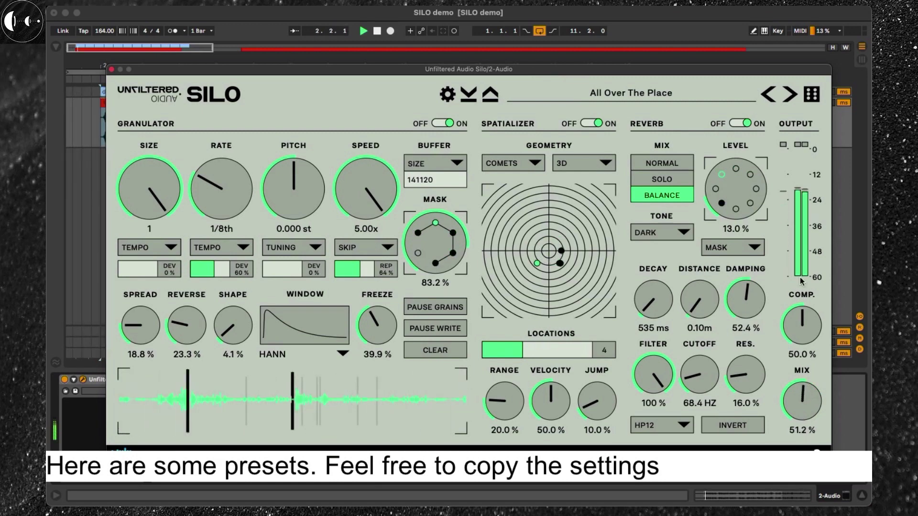
# Step: Load the preset Anything in Drone out and raise the output compression to 60.1 %
pyautogui.click(789, 94)
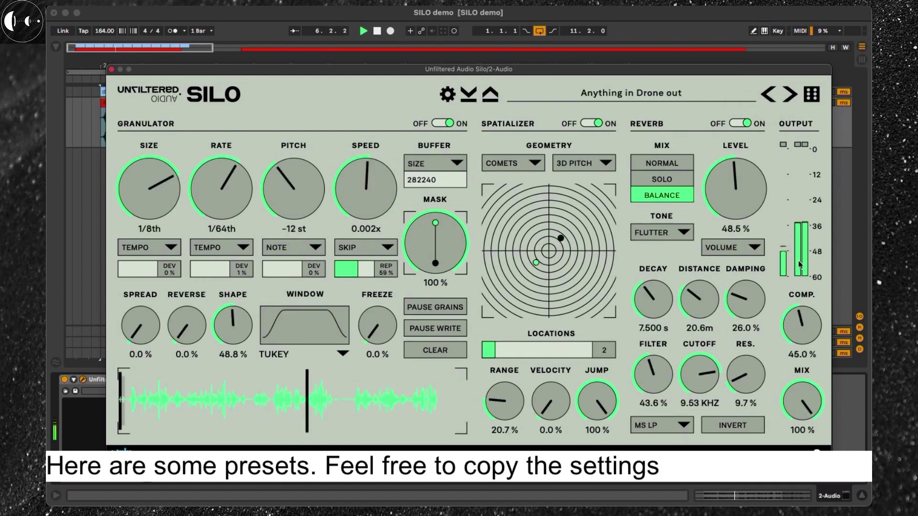
pyautogui.moveTo(798, 255); pyautogui.dragTo(799, 250)
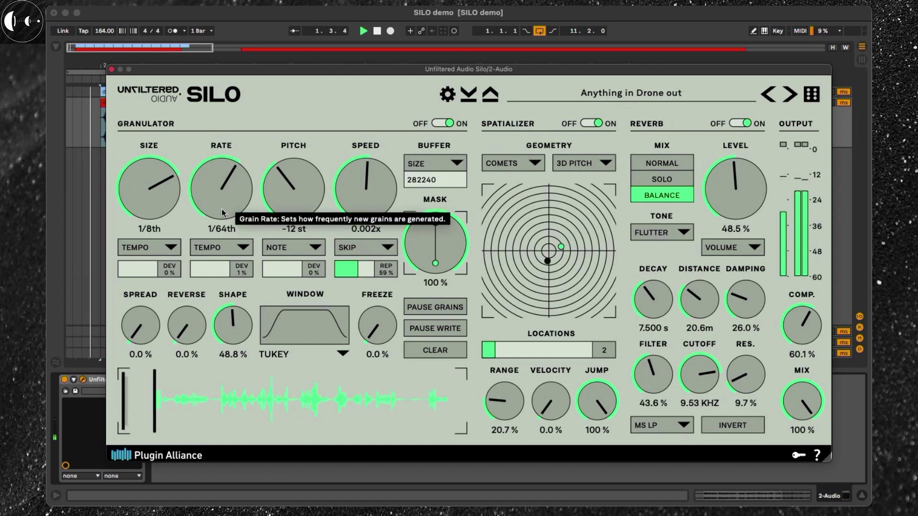
# Step: Set the preset's buffer size to the tempo length 1 and reduce it to 1/8
pyautogui.click(433, 163)
pyautogui.moveTo(441, 224)
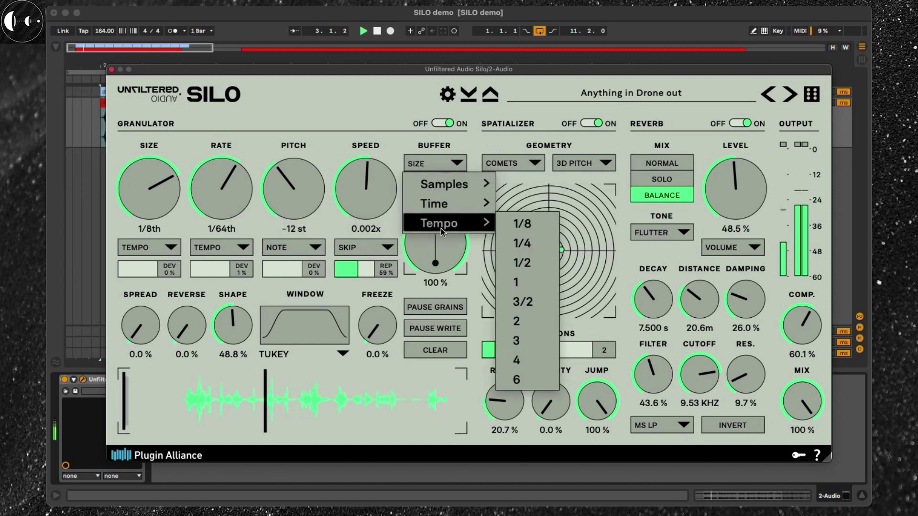
pyautogui.click(535, 282)
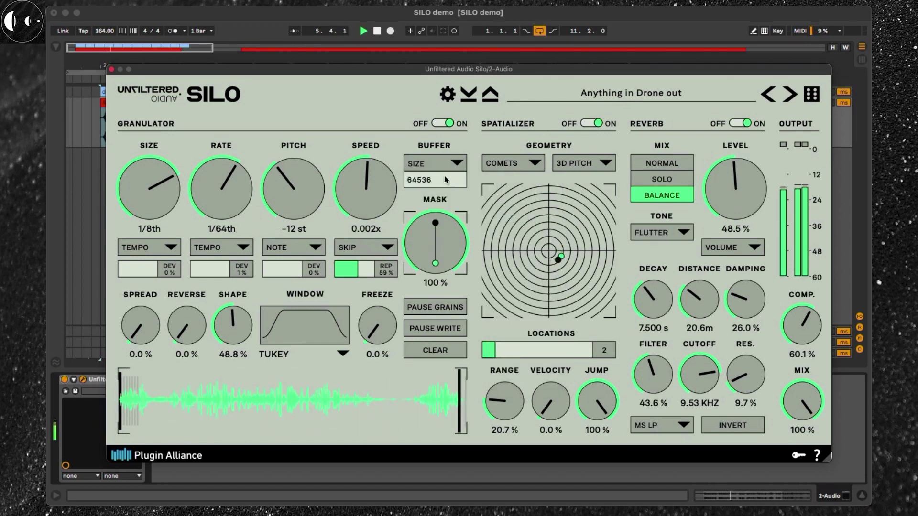
pyautogui.click(429, 163)
pyautogui.moveTo(442, 224)
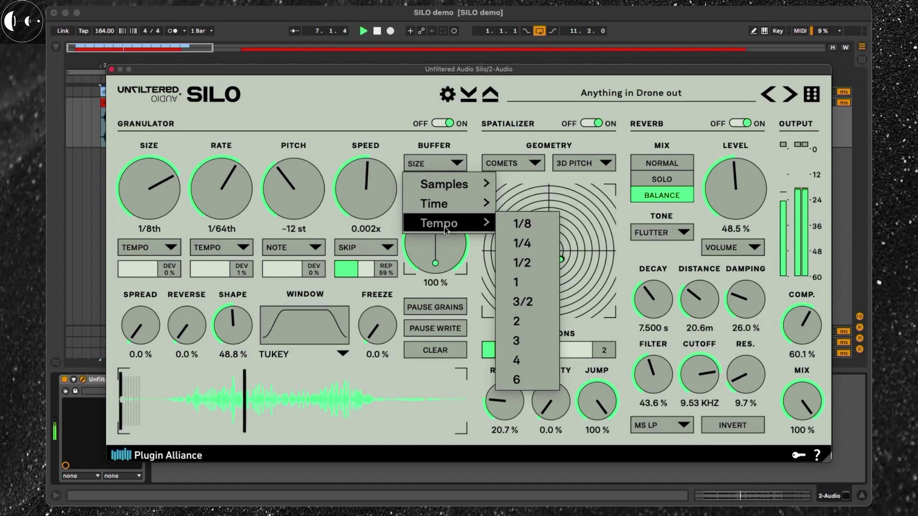
pyautogui.click(527, 228)
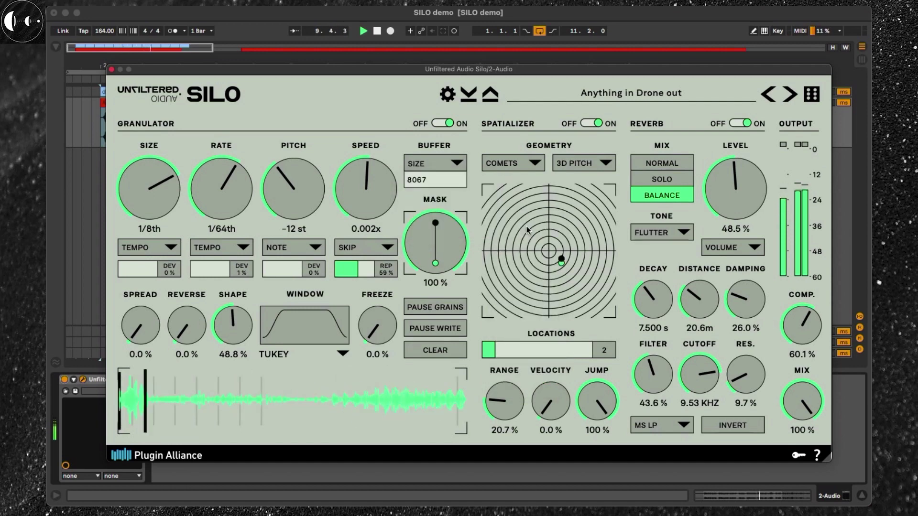
# Step: Adjust the granulator's Mask sequencer and load the following preset, Beast Mode
pyautogui.moveTo(432, 248); pyautogui.dragTo(417, 382)
pyautogui.click(790, 96)
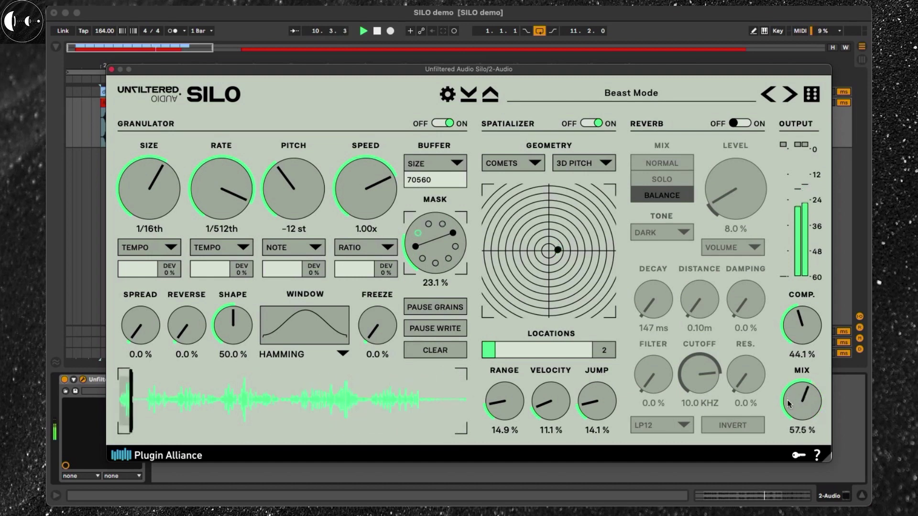
# Step: Advance through the preset Breakbeat to Combi and raise the grain pitch to 12 st
pyautogui.click(788, 95)
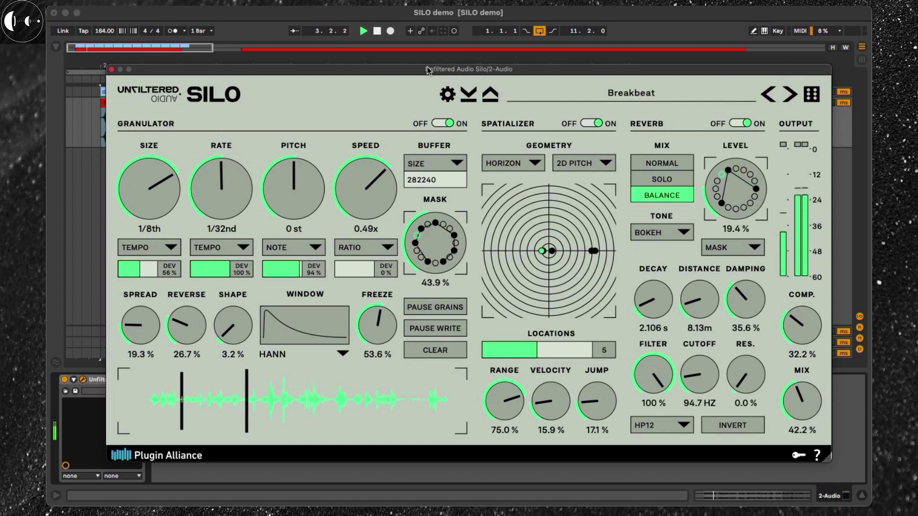
pyautogui.click(791, 95)
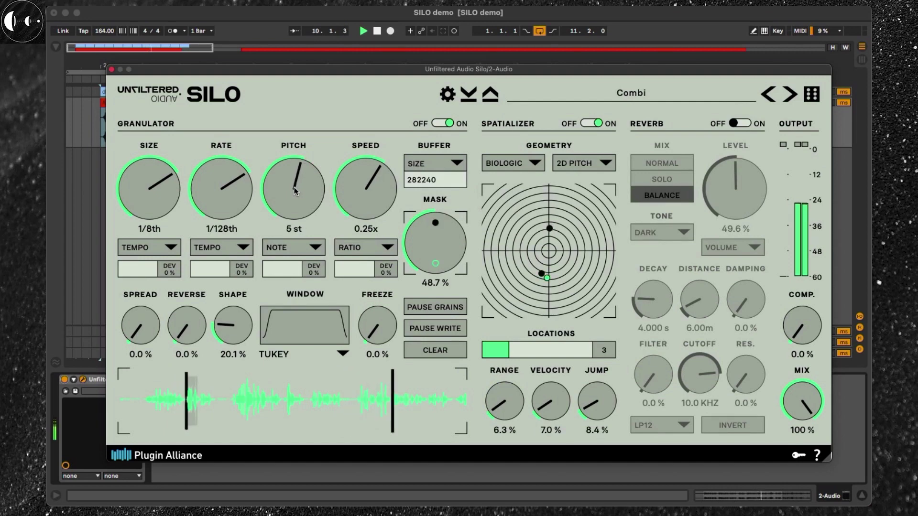
pyautogui.moveTo(294, 195); pyautogui.dragTo(294, 201)
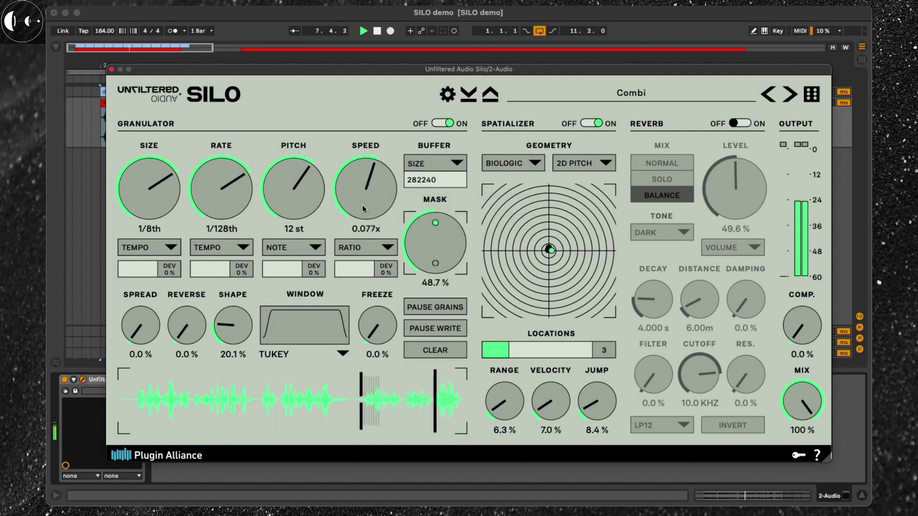
# Step: Reset the grain pitch to 0 st and set the grain rate to 1/64th
pyautogui.doubleClick(301, 193)
pyautogui.moveTo(235, 171)
pyautogui.mouseDown()
pyautogui.moveTo(232, 222)
pyautogui.moveTo(229, 162)
pyautogui.mouseUp()
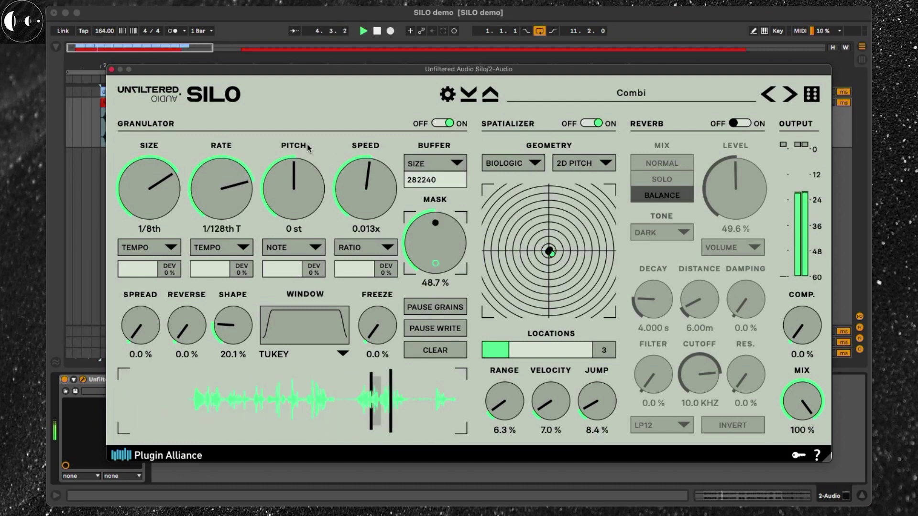
pyautogui.moveTo(233, 170); pyautogui.dragTo(228, 210)
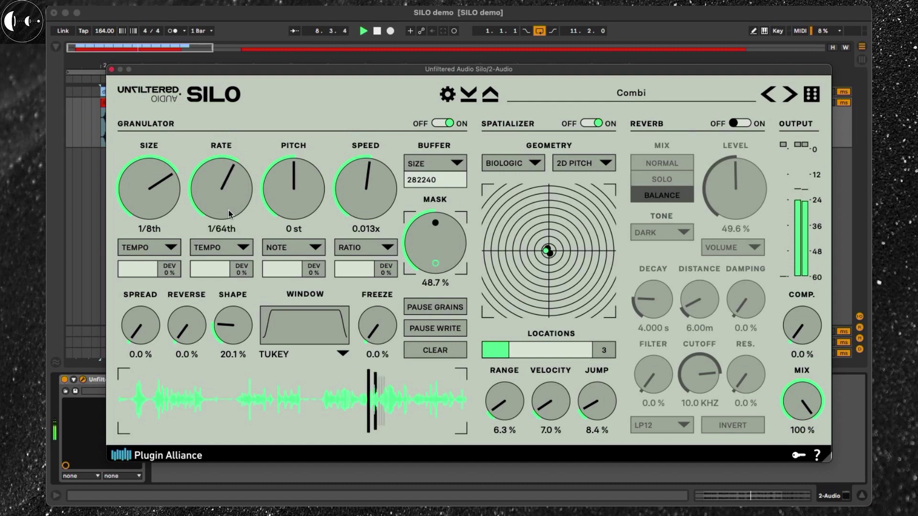
# Step: Advance through the preset Dante's Porch to Dreamy and raise the output compression to 64.3 %
pyautogui.click(787, 94)
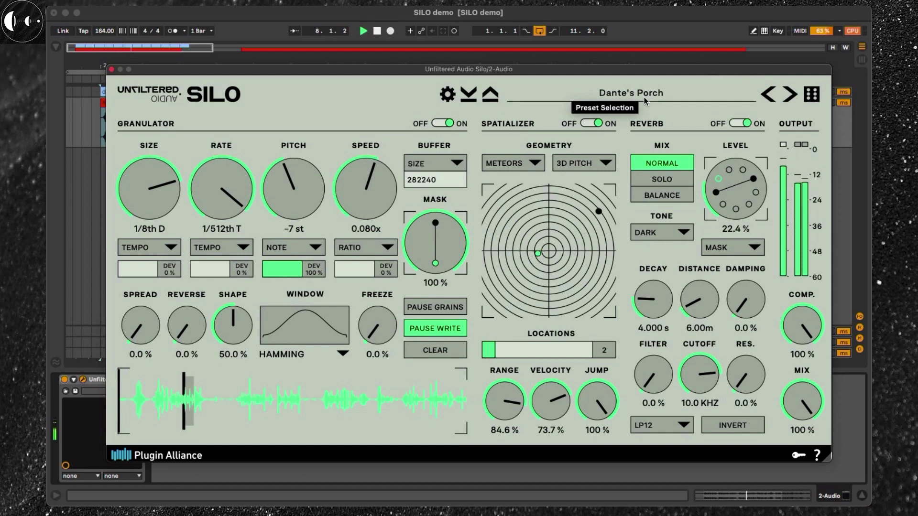
pyautogui.click(790, 95)
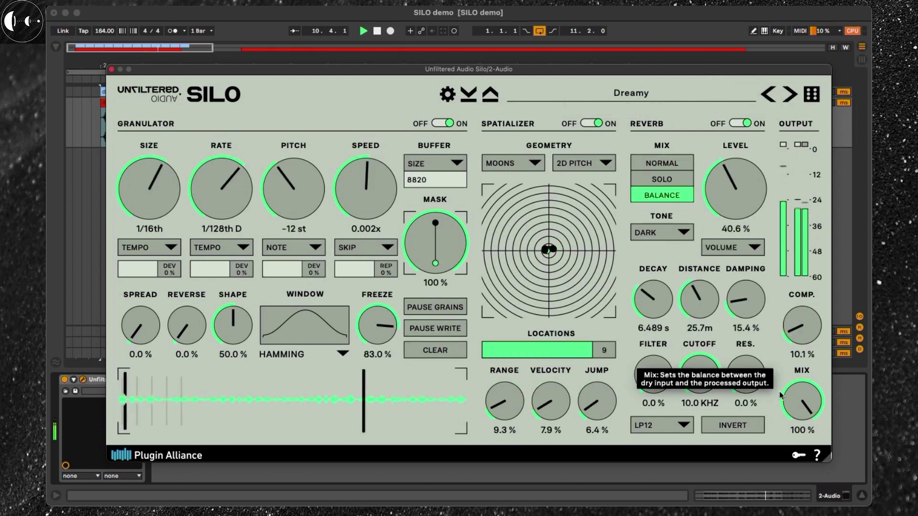
pyautogui.moveTo(801, 330); pyautogui.dragTo(782, 217)
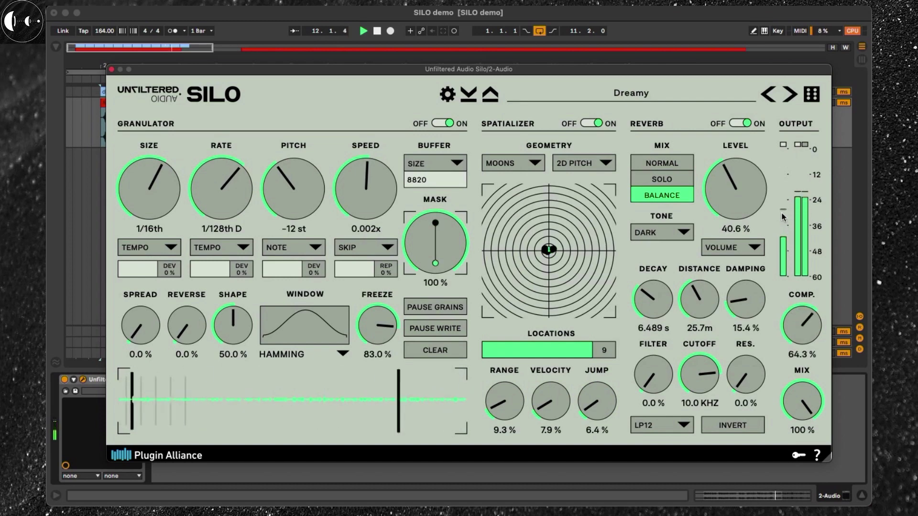
pyautogui.moveTo(802, 404); pyautogui.dragTo(805, 377)
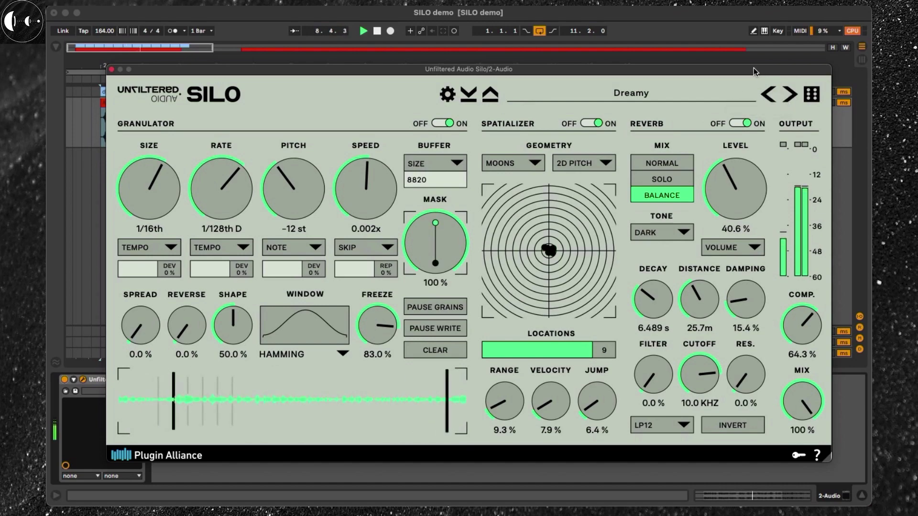
# Step: Extend the arrangement loop to a length of 12.2.0, moving the plugin window out of the way and back
pyautogui.moveTo(753, 69); pyautogui.dragTo(753, 156)
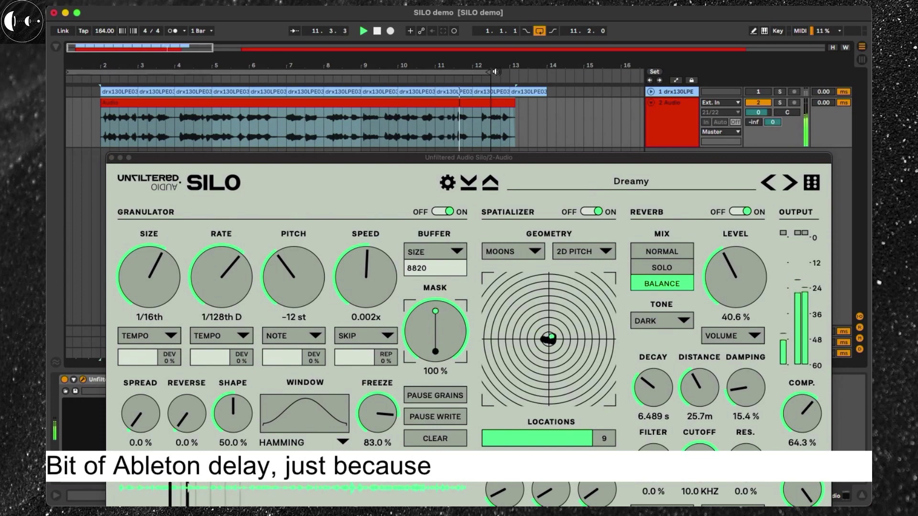
pyautogui.moveTo(487, 73); pyautogui.dragTo(527, 76)
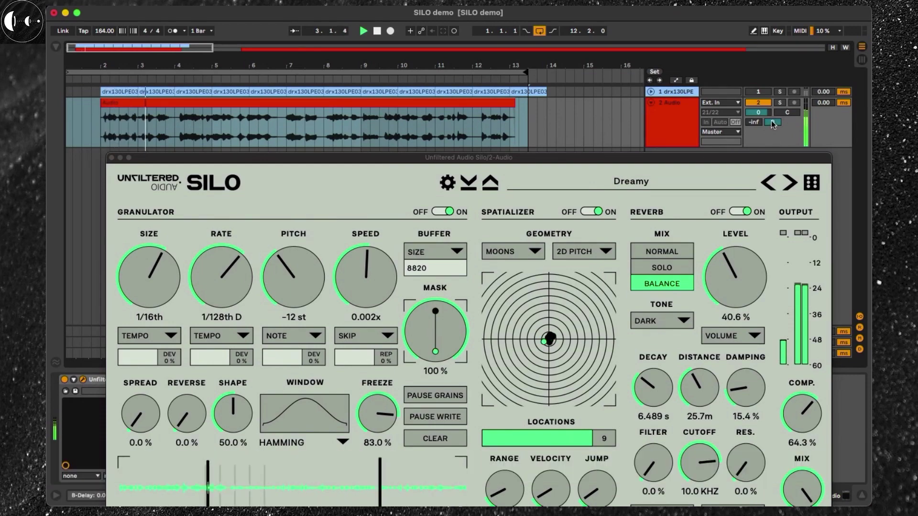
pyautogui.moveTo(724, 157); pyautogui.dragTo(718, 77)
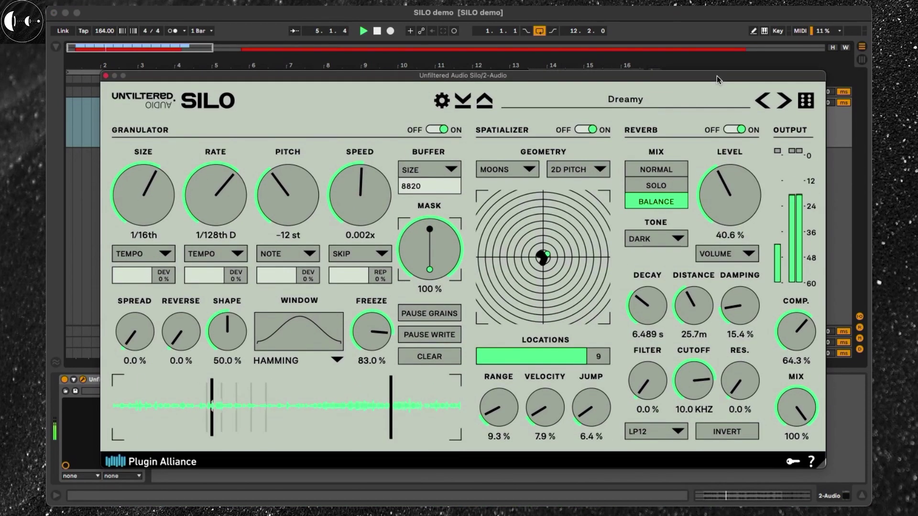
# Step: Load the preset KB Move Size Knob and raise the output Mix to 100 %
pyautogui.click(782, 102)
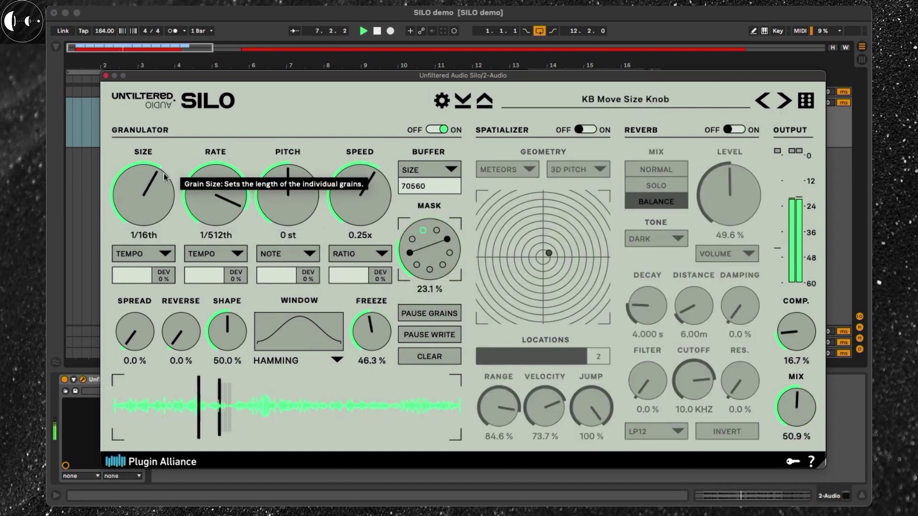
pyautogui.moveTo(790, 406); pyautogui.dragTo(781, 310)
# Step: Set the granulator's size to 1/4th D, speed to 0.003x and pitch to -24 st
pyautogui.moveTo(159, 184); pyautogui.dragTo(170, 157)
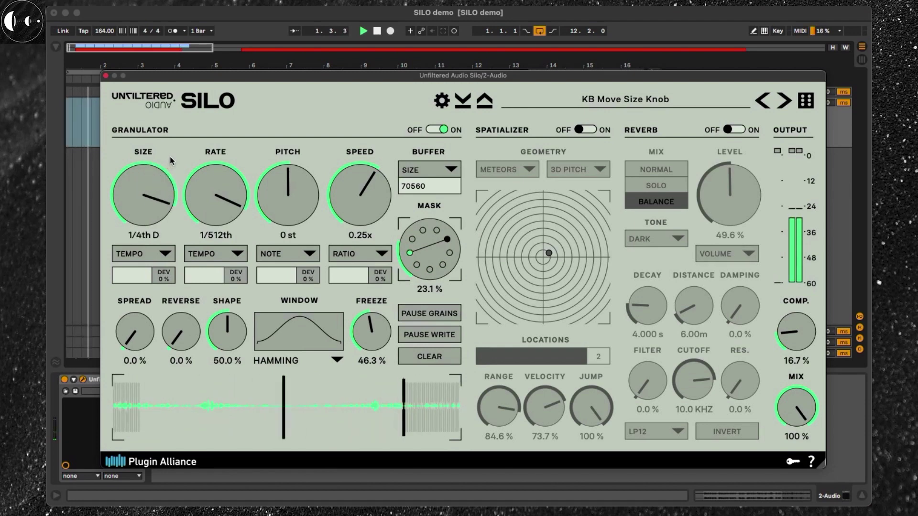
pyautogui.moveTo(358, 184); pyautogui.dragTo(357, 202)
pyautogui.moveTo(283, 193); pyautogui.dragTo(280, 237)
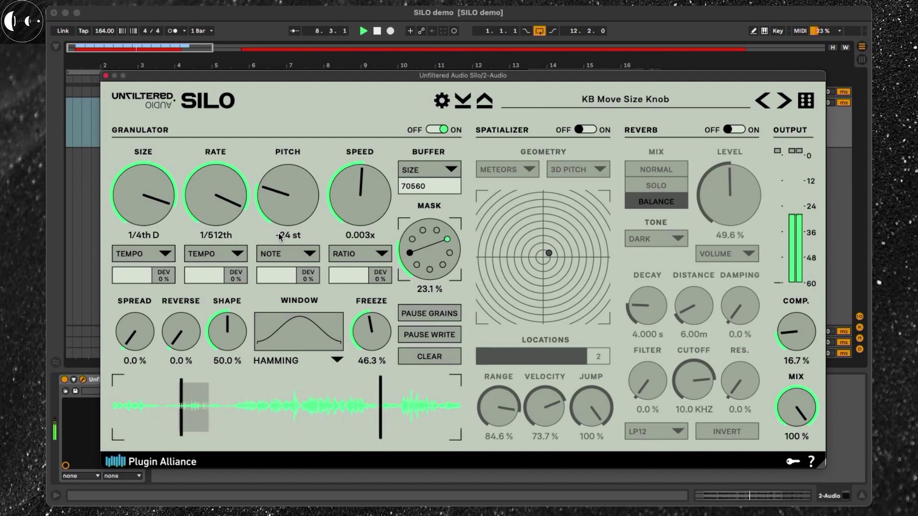
# Step: Load the preset Liquify with the Mix at 50.2 %, followed by Little Goblins with the Mix at 56.6 %
pyautogui.click(783, 101)
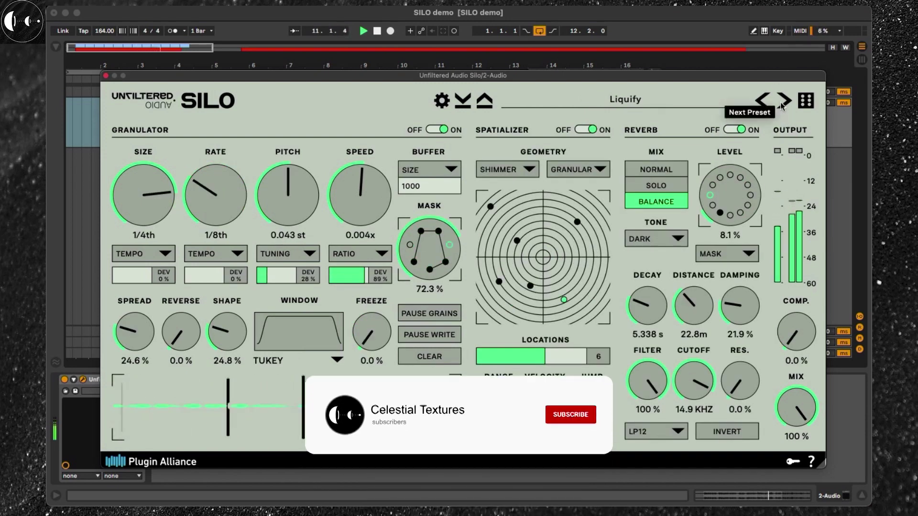
pyautogui.moveTo(795, 427)
pyautogui.mouseDown()
pyautogui.moveTo(793, 443)
pyautogui.moveTo(795, 420)
pyautogui.moveTo(796, 429)
pyautogui.mouseUp()
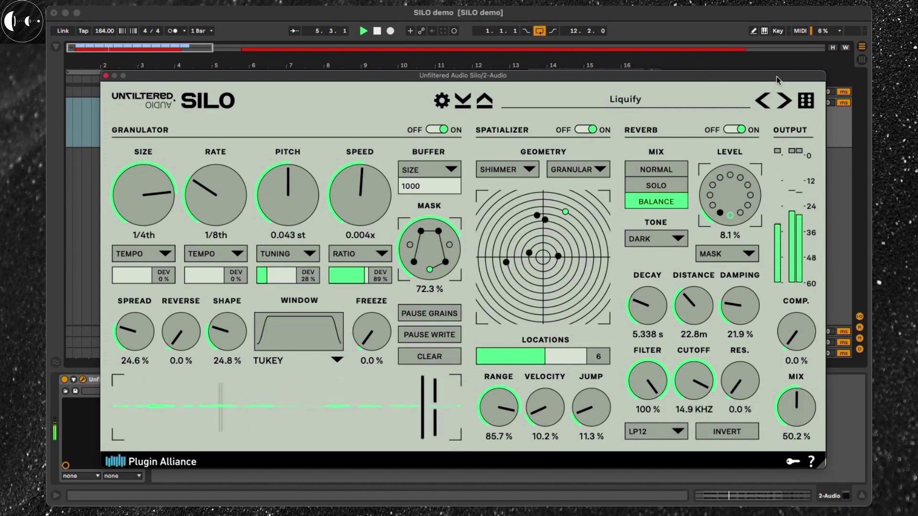
pyautogui.click(783, 100)
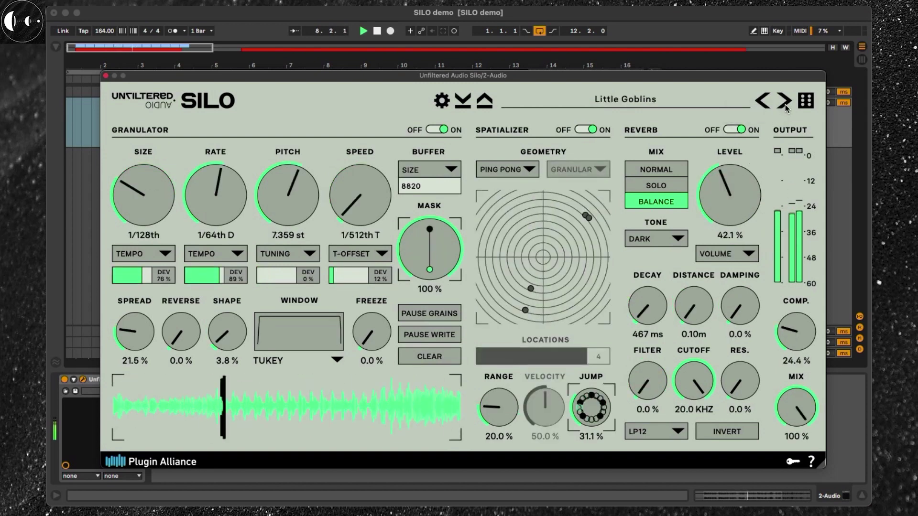
pyautogui.moveTo(795, 411); pyautogui.dragTo(795, 432)
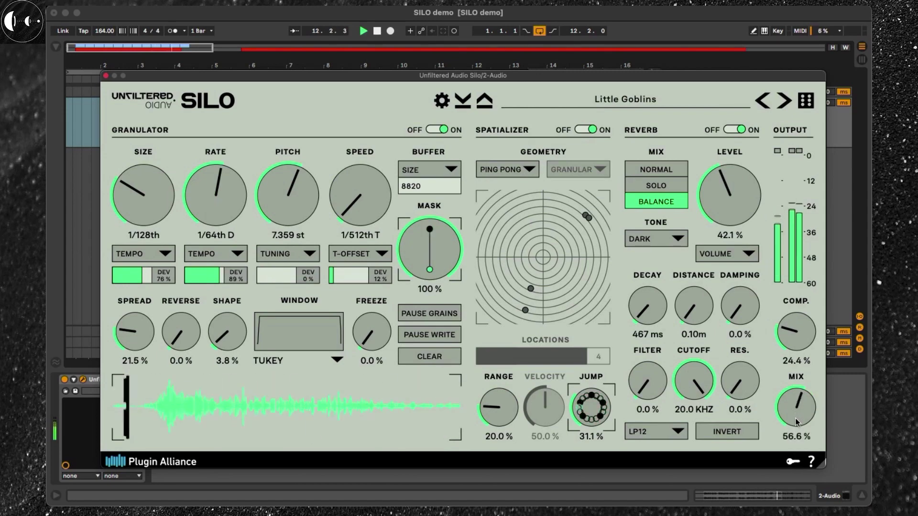
# Step: Advance through the preset Mask 3D pitch to Move the Pitch knob
pyautogui.click(782, 101)
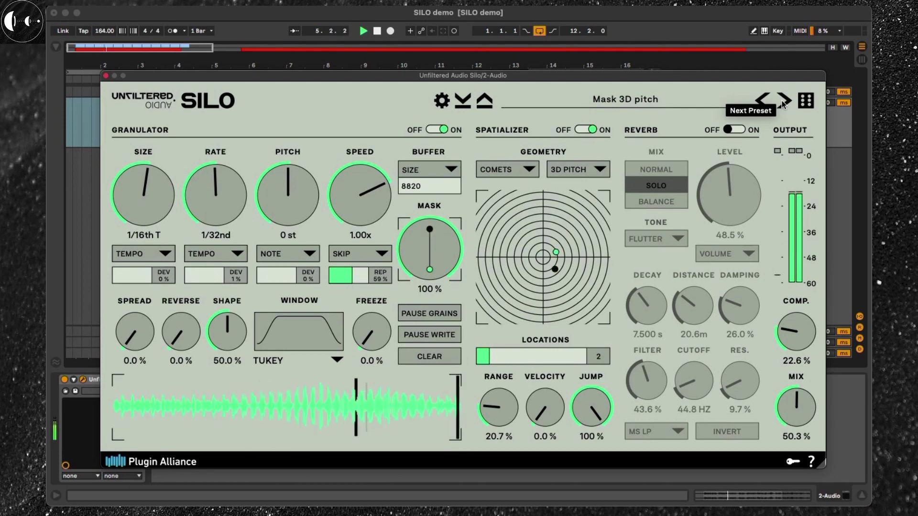
pyautogui.click(783, 101)
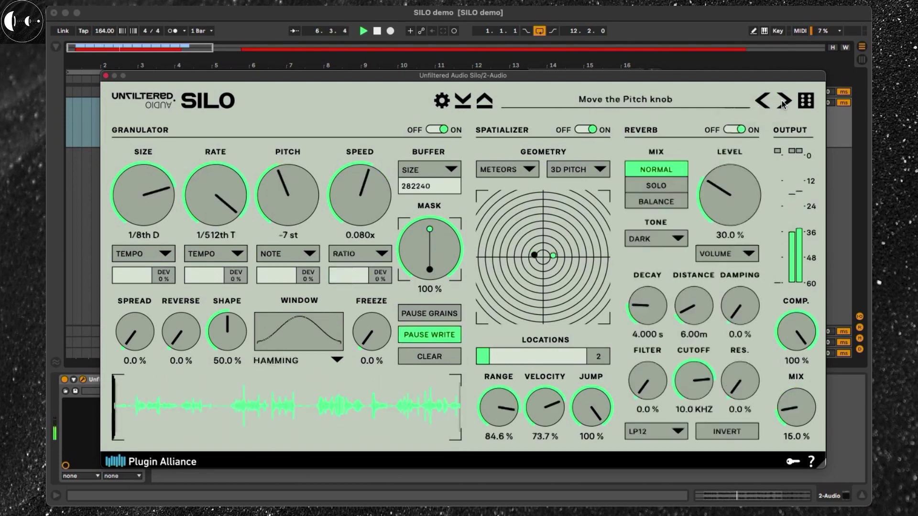
# Step: Raise the output Mix to 100 % and set the grain pitch to 6 st and the rate to 1/128th
pyautogui.moveTo(281, 200); pyautogui.dragTo(275, 143)
pyautogui.moveTo(806, 427); pyautogui.dragTo(820, 120)
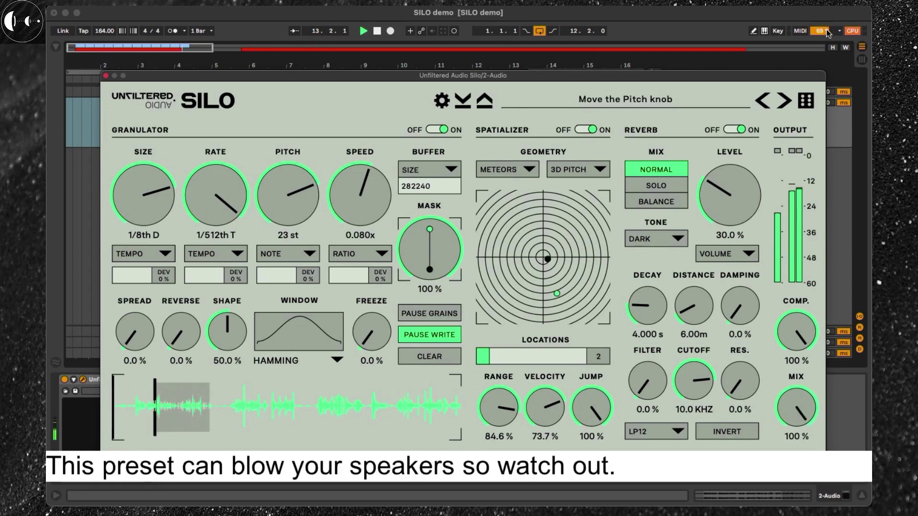
pyautogui.moveTo(291, 175); pyautogui.dragTo(219, 257)
pyautogui.moveTo(294, 211); pyautogui.dragTo(297, 166)
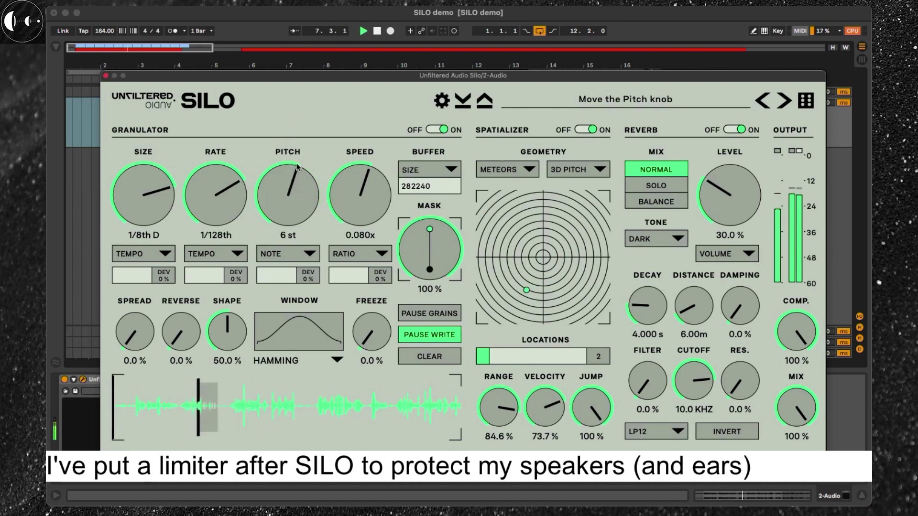
# Step: Load the preset Pipeline and raise its output Mix to 41.4 % and compression to 30.2 %
pyautogui.click(783, 102)
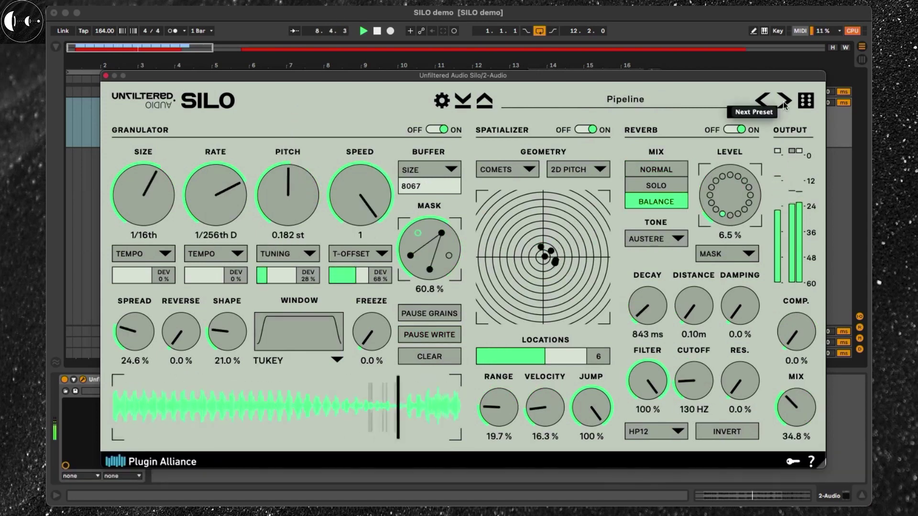
pyautogui.moveTo(795, 411); pyautogui.dragTo(795, 396)
pyautogui.moveTo(796, 335); pyautogui.dragTo(790, 290)
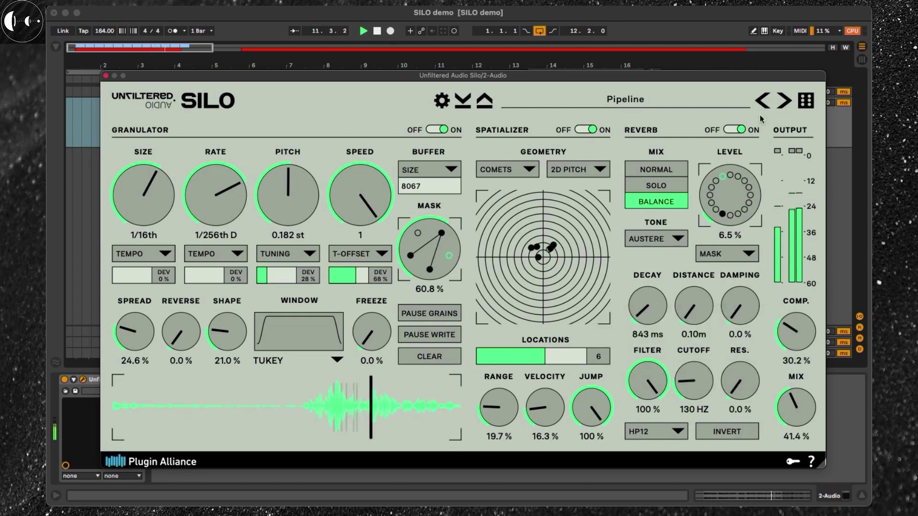
# Step: Advance through the preset Red Leader to S1100 Timestretch and raise the granulator's speed to 5.00x
pyautogui.click(785, 102)
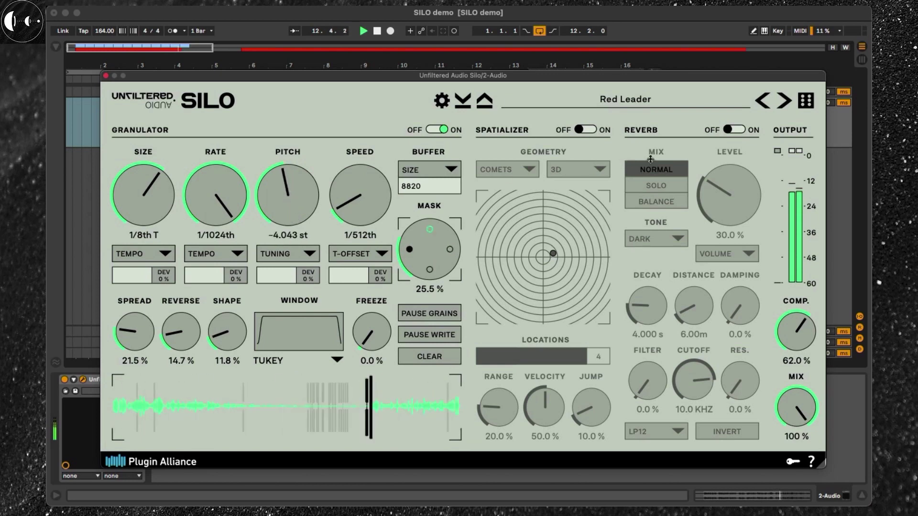
pyautogui.click(784, 101)
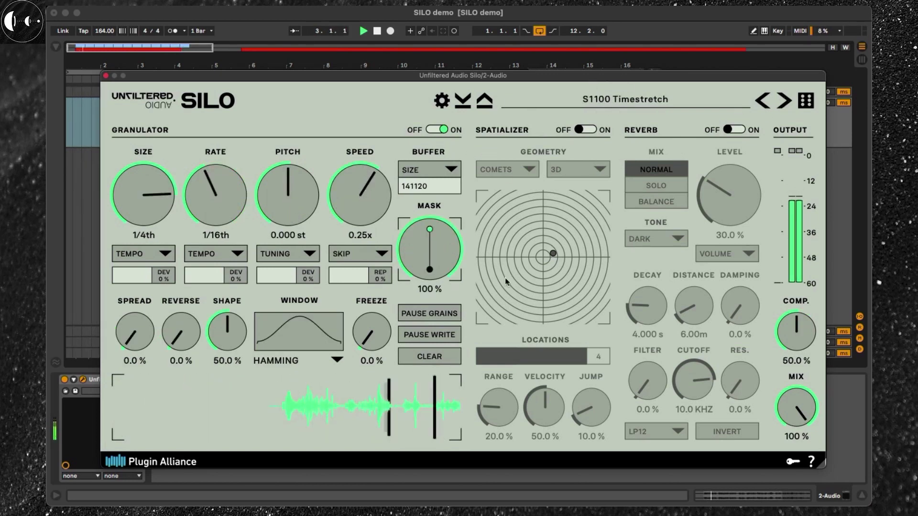
pyautogui.moveTo(367, 196); pyautogui.dragTo(360, 104)
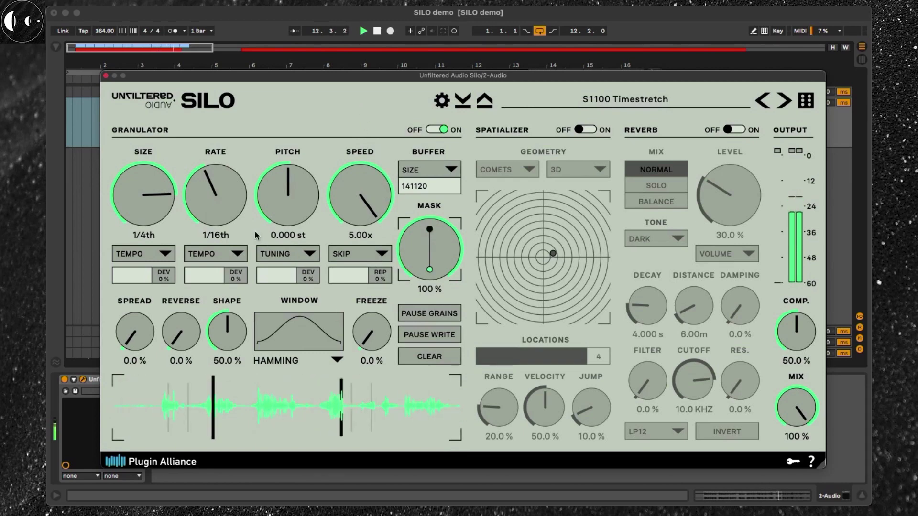
# Step: Set the grain size to 1/8th and the grain rate to 1/128th D
pyautogui.moveTo(154, 191); pyautogui.dragTo(155, 219)
pyautogui.moveTo(232, 215); pyautogui.dragTo(218, 156)
pyautogui.moveTo(135, 197); pyautogui.dragTo(134, 186)
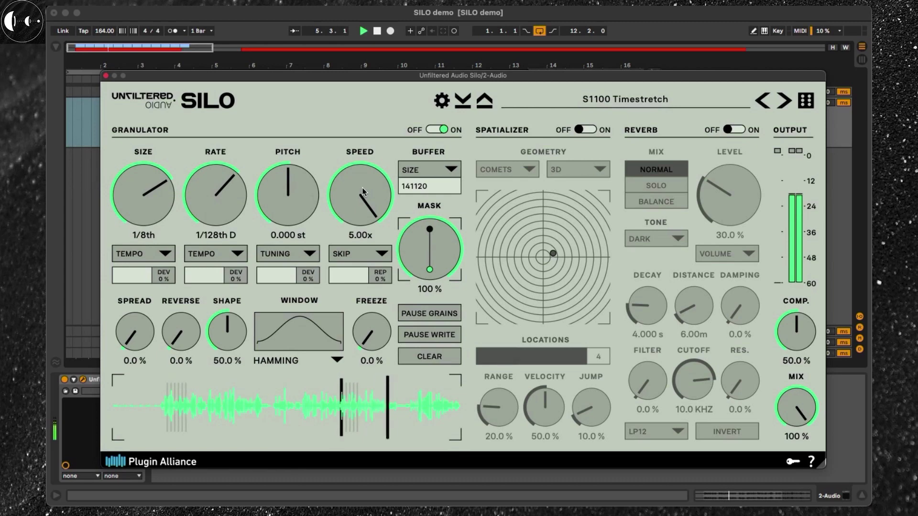
# Step: Set the buffer size to the tempo length 1/8
pyautogui.click(417, 171)
pyautogui.moveTo(447, 228)
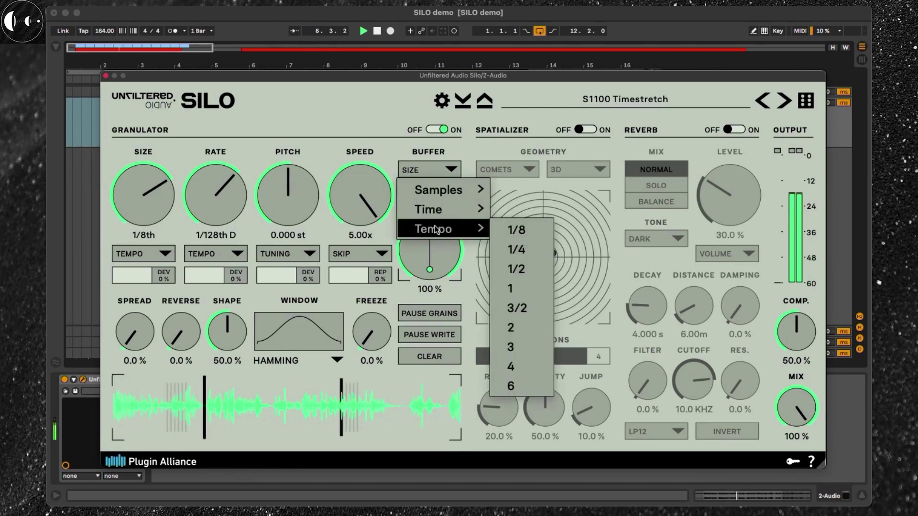
pyautogui.click(509, 228)
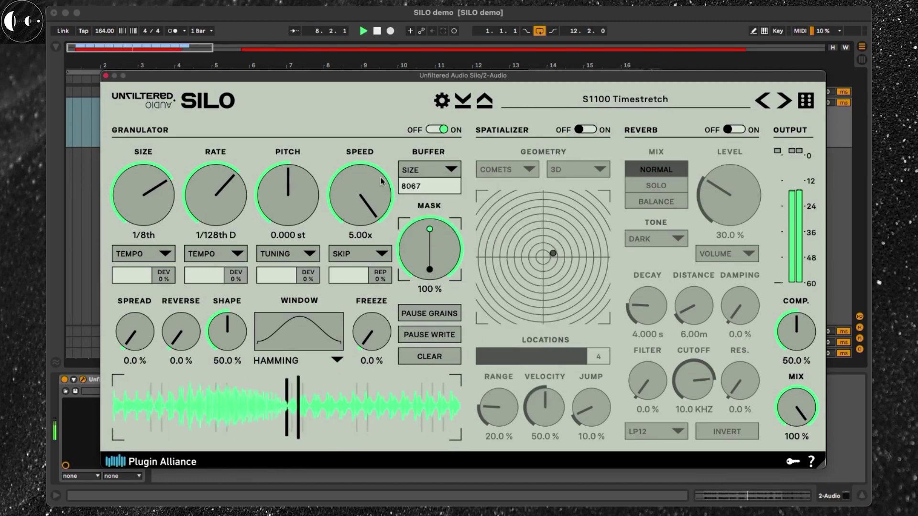
# Step: Try lowering the grain pitch to -9.752 st and reset it to 0.000 st
pyautogui.scroll(10, 294, 166)
pyautogui.moveTo(294, 166); pyautogui.dragTo(295, 199)
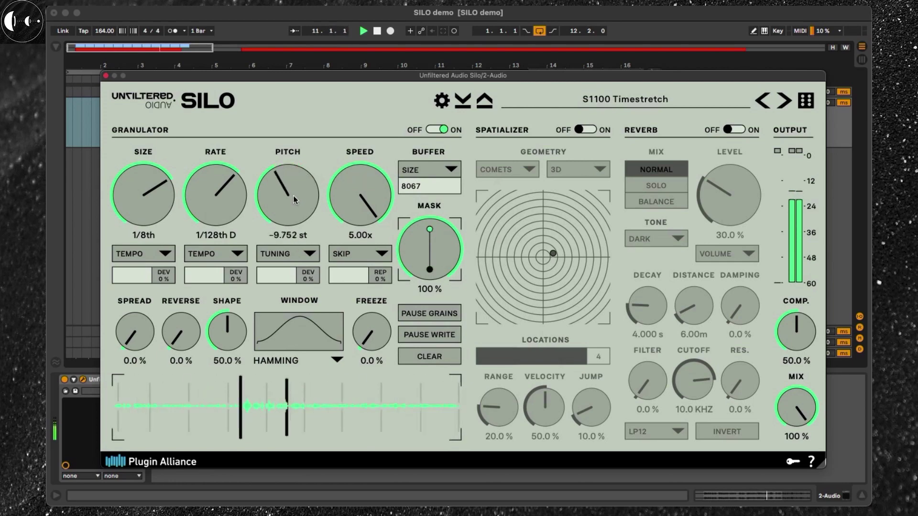
pyautogui.scroll(2, 294, 186)
pyautogui.doubleClick(293, 186)
# Step: Lower the granulator's speed to 0.012x
pyautogui.scroll(-5, 354, 215)
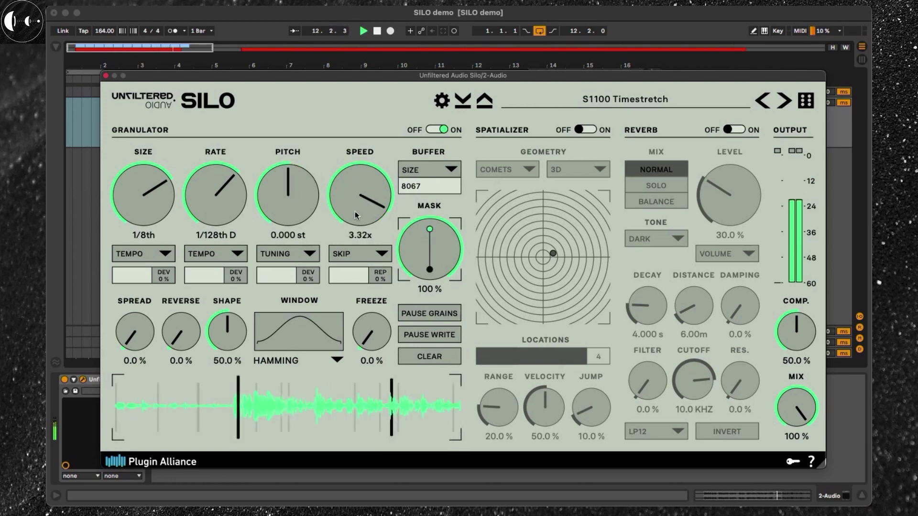
pyautogui.moveTo(353, 245); pyautogui.dragTo(354, 273)
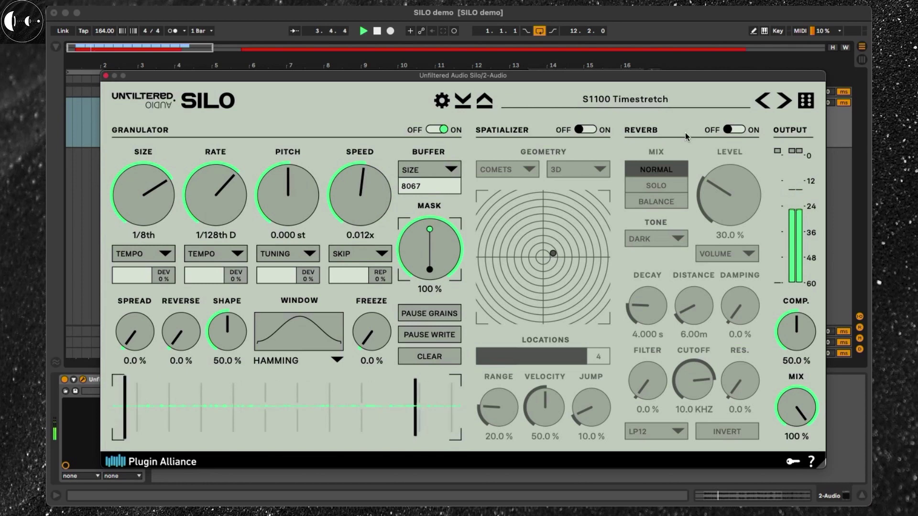
# Step: Set the buffer size to the tempo length 4 and lower the grain pitch to -19.702 st
pyautogui.click(420, 169)
pyautogui.moveTo(449, 236)
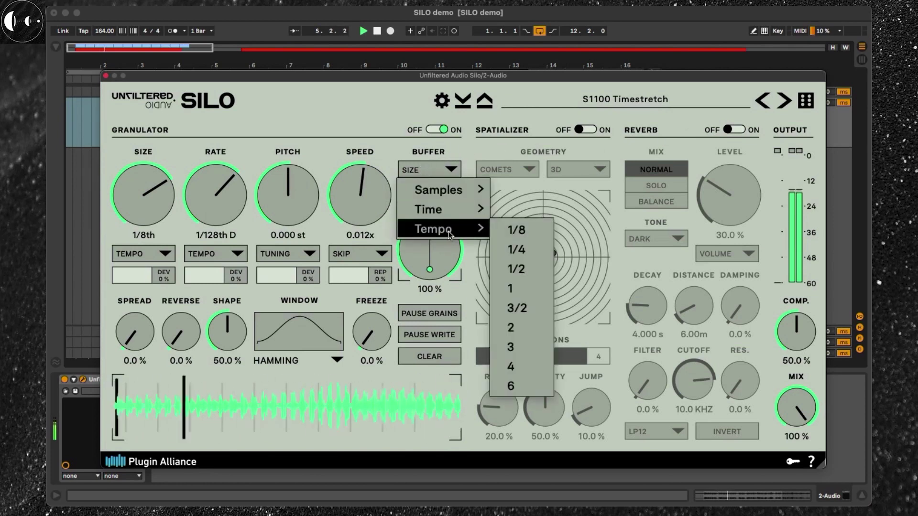
pyautogui.click(518, 368)
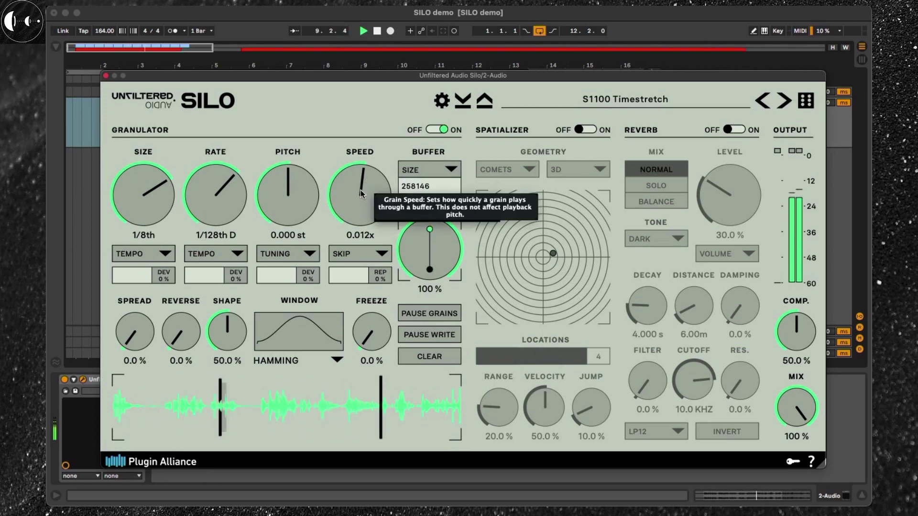
pyautogui.moveTo(286, 185); pyautogui.dragTo(282, 188)
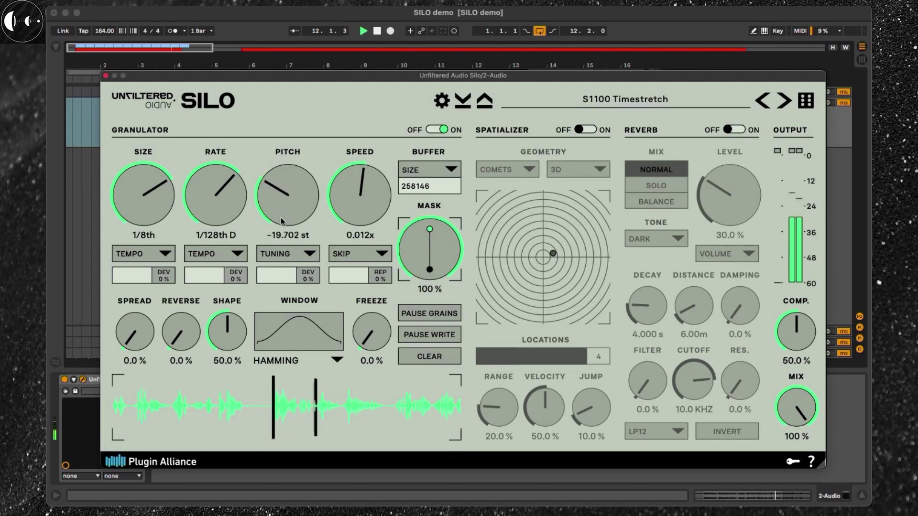
# Step: Load the preset The DMT entities and raise the output compression to 28.9 %
pyautogui.click(783, 100)
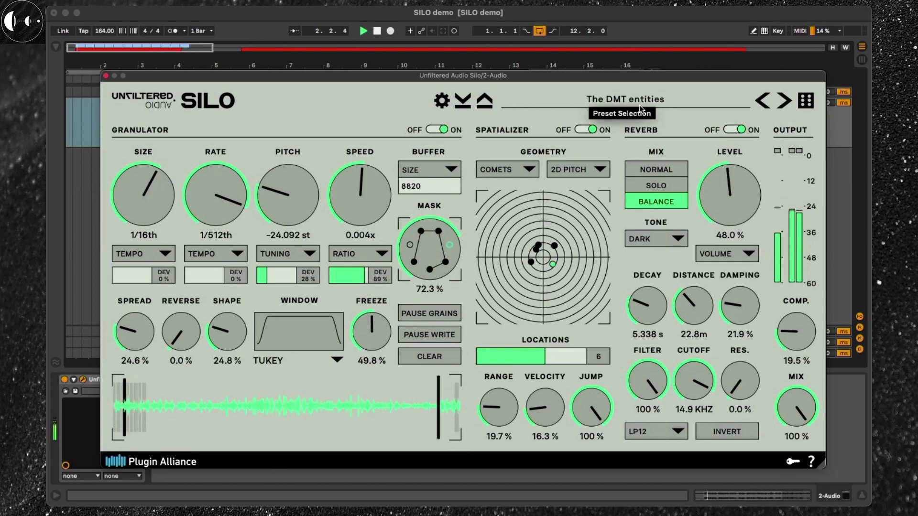
pyautogui.moveTo(801, 334); pyautogui.dragTo(797, 319)
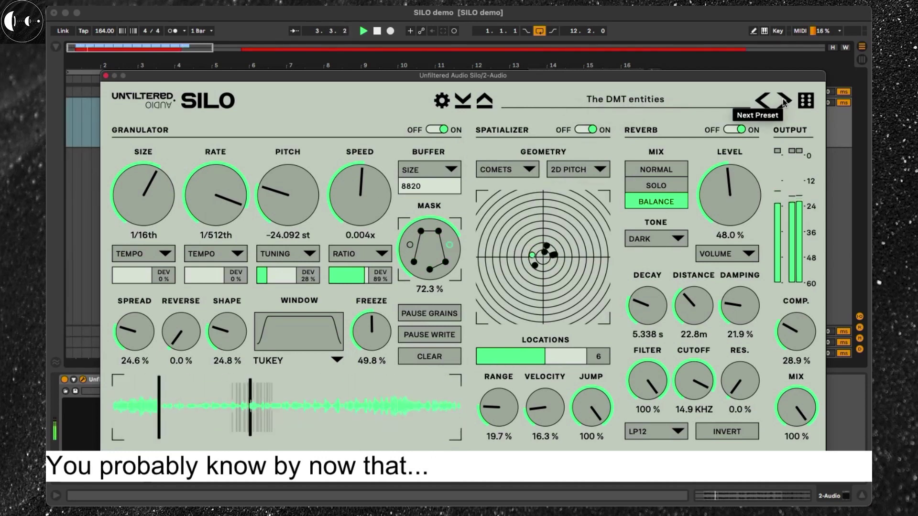
# Step: Set the buffer size of The DMT entities preset to the tempo length 4
pyautogui.click(426, 169)
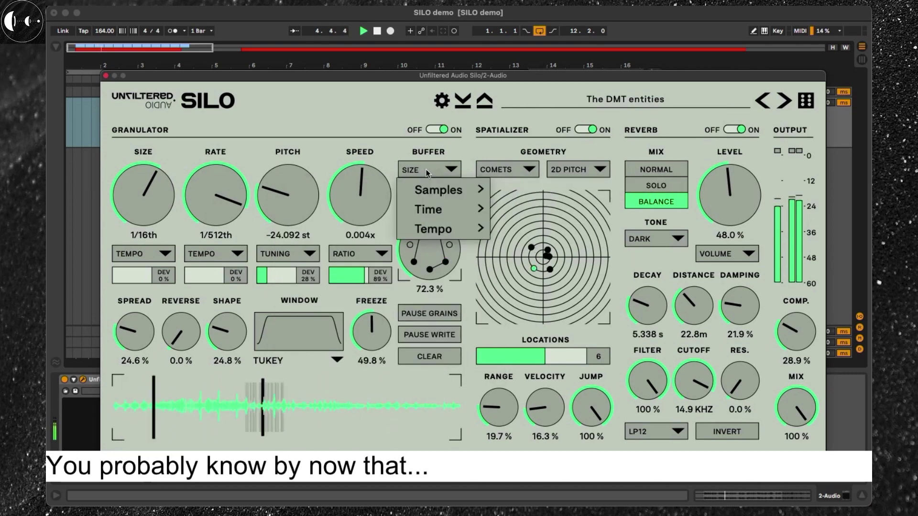
pyautogui.moveTo(452, 224)
pyautogui.click(534, 366)
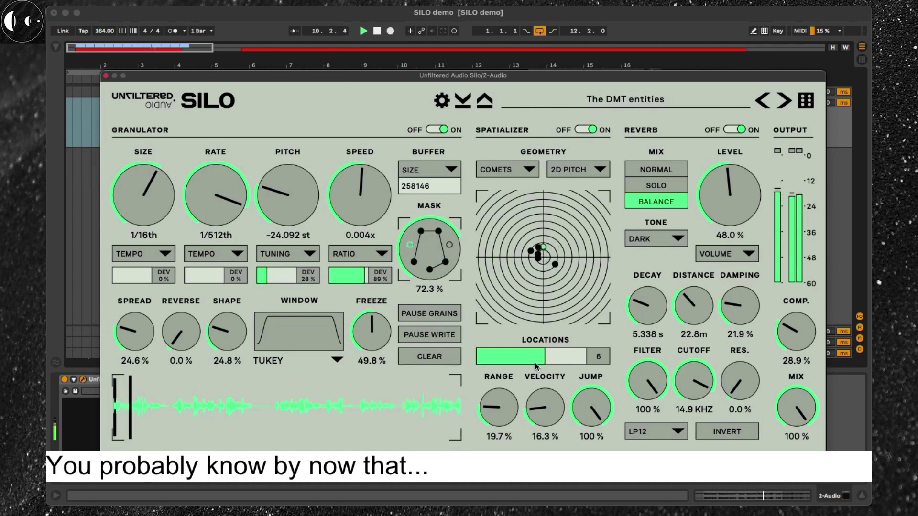
# Step: Step through the presets The Downward Spiral and The Red Room, and sweep The Red Room's grain speed down and up
pyautogui.click(783, 101)
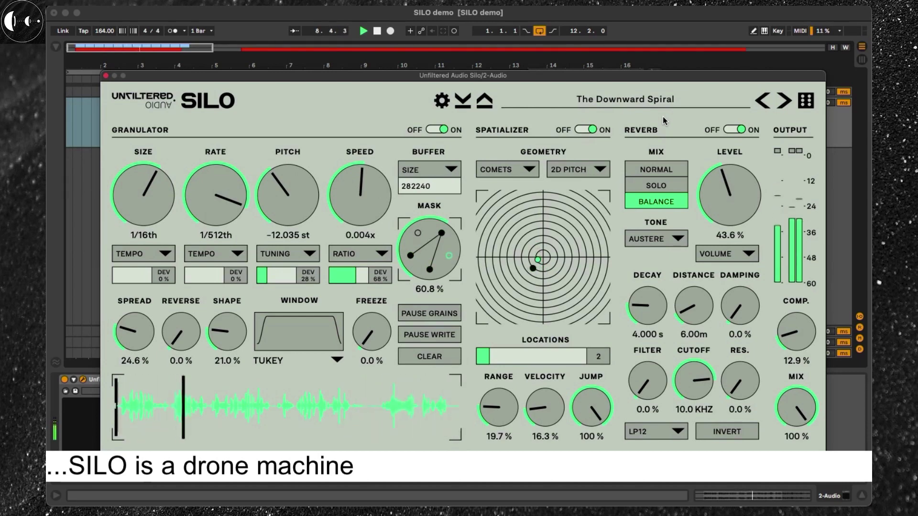
pyautogui.click(782, 101)
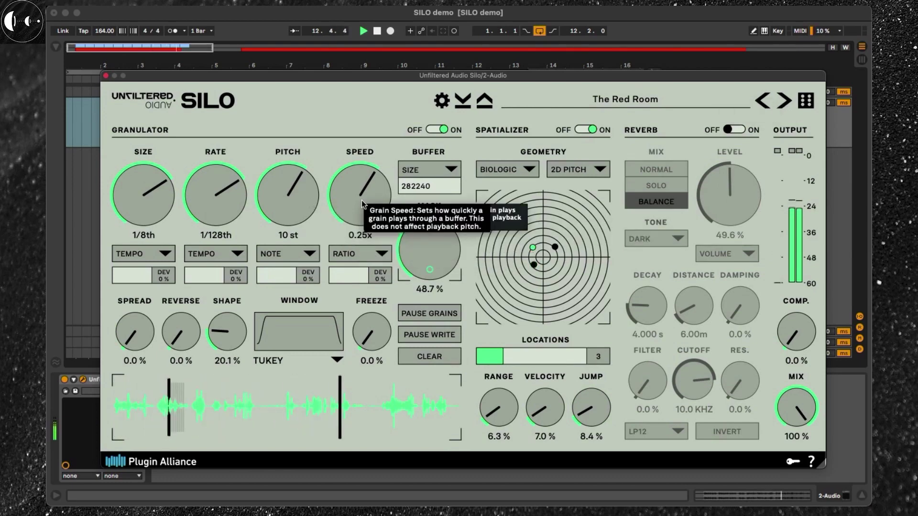
pyautogui.moveTo(361, 200); pyautogui.dragTo(362, 231)
pyautogui.moveTo(357, 200); pyautogui.dragTo(356, 159)
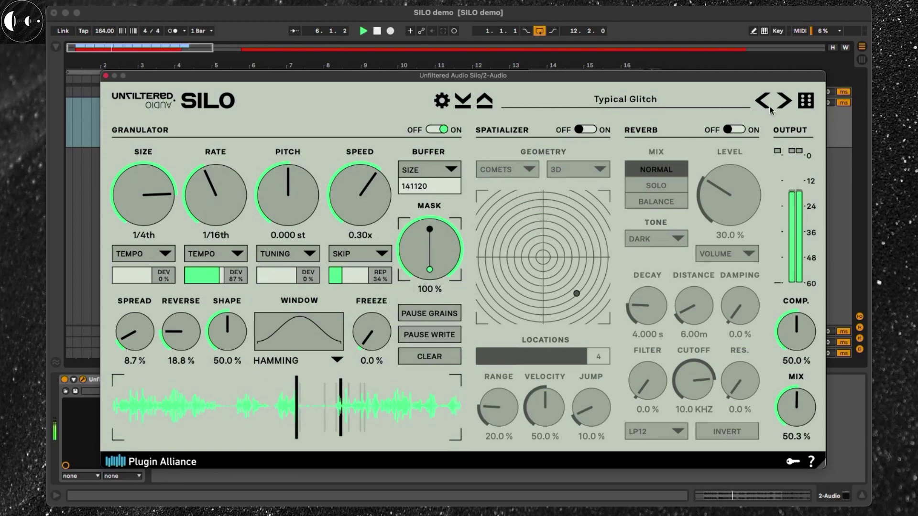
# Step: Load the Vox Low 8ve preset and set its output mix to 100 % and compression to 50.1 %
pyautogui.click(783, 101)
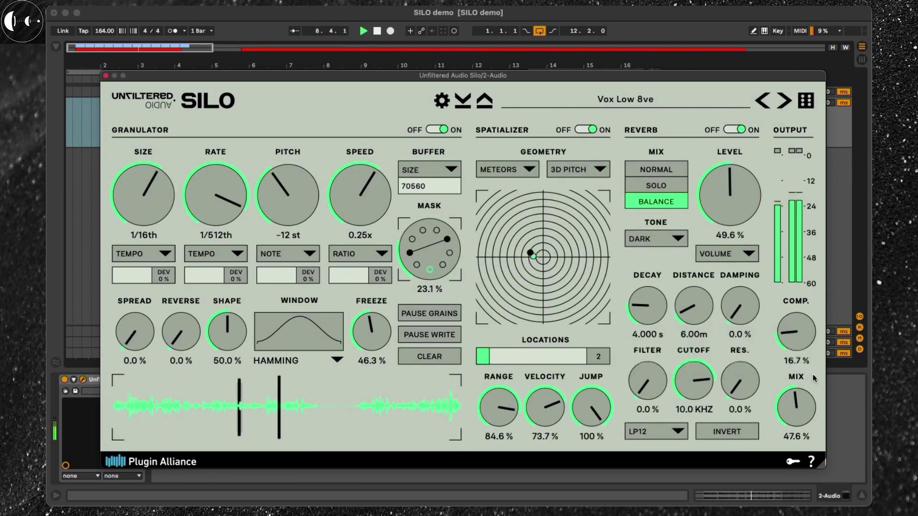
pyautogui.moveTo(796, 407); pyautogui.dragTo(794, 368)
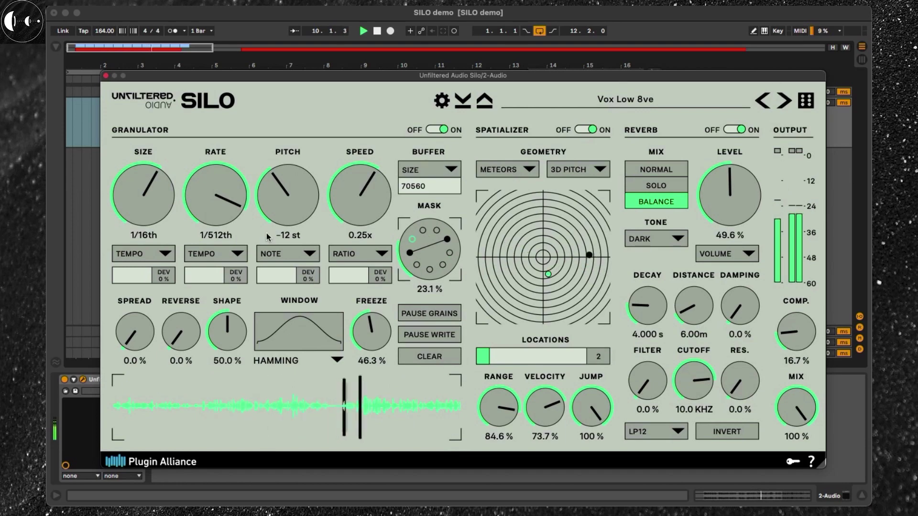
pyautogui.moveTo(787, 331); pyautogui.dragTo(787, 308)
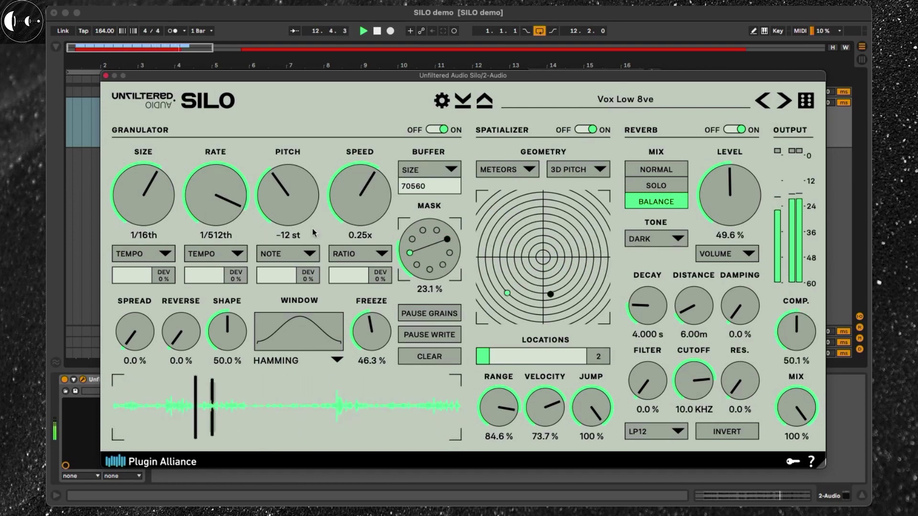
# Step: Set the reverb filter to 100 %, its resonance to 68.6 % and cutoff to 11.2 kHz, and lower the grain pitch to -33 st
pyautogui.moveTo(654, 387); pyautogui.dragTo(655, 330)
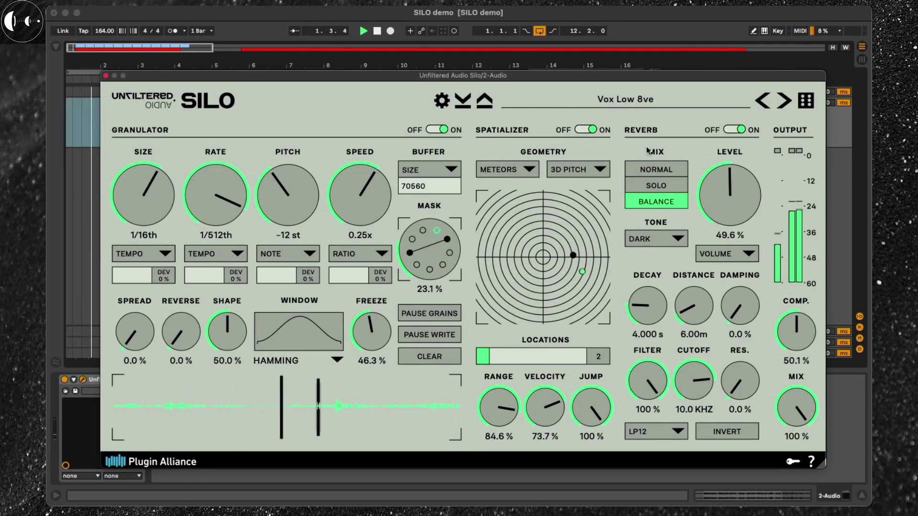
pyautogui.moveTo(740, 382); pyautogui.dragTo(742, 261)
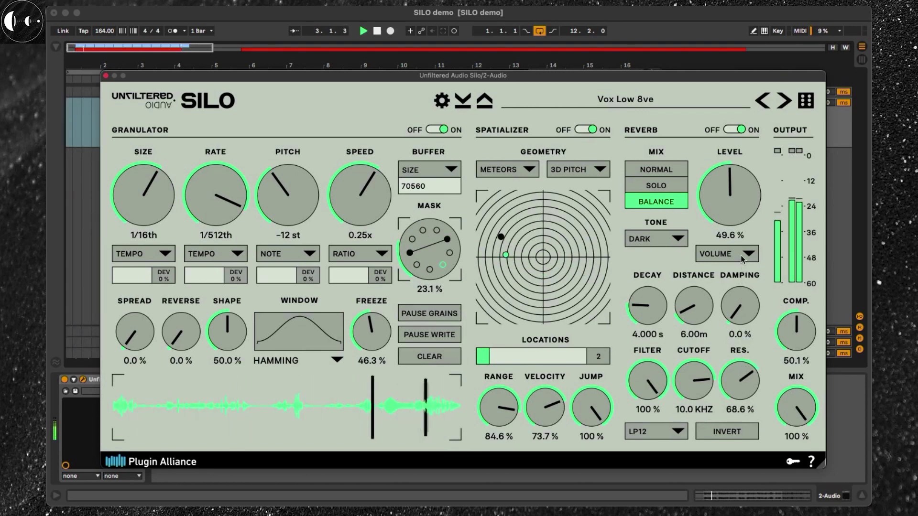
pyautogui.moveTo(693, 380); pyautogui.dragTo(686, 362)
pyautogui.moveTo(277, 201); pyautogui.dragTo(281, 243)
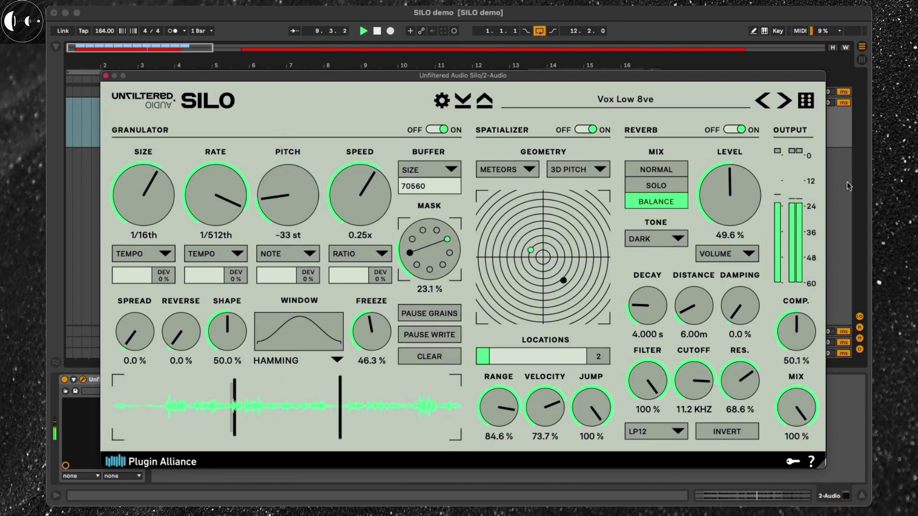
# Step: Load the Wash preset and sweep its output mix to 44.9 %, 100 % and 46.5 %, ending at 0 %
pyautogui.click(783, 103)
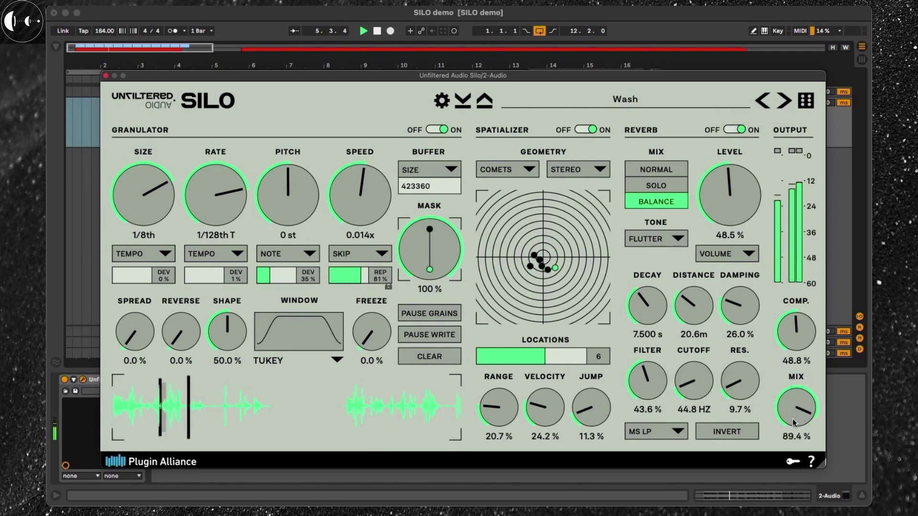
pyautogui.moveTo(792, 428); pyautogui.dragTo(791, 434)
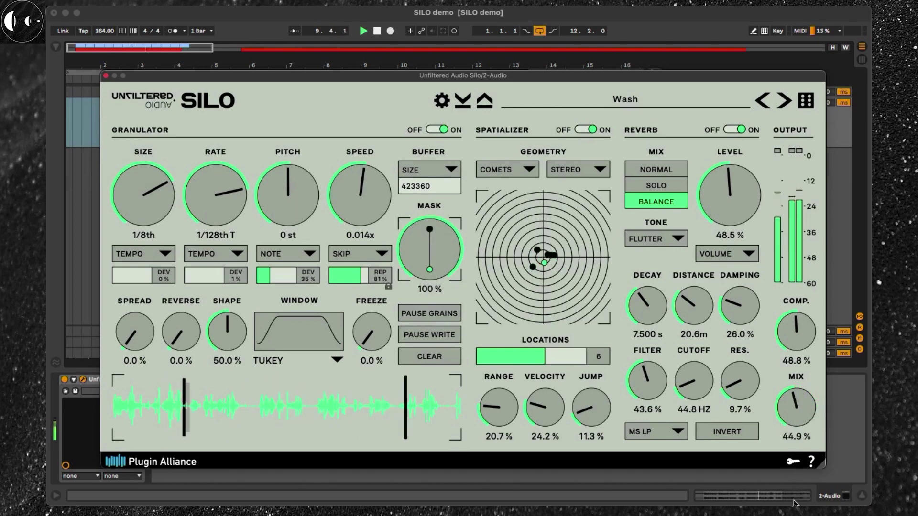
pyautogui.moveTo(799, 420); pyautogui.dragTo(780, 304)
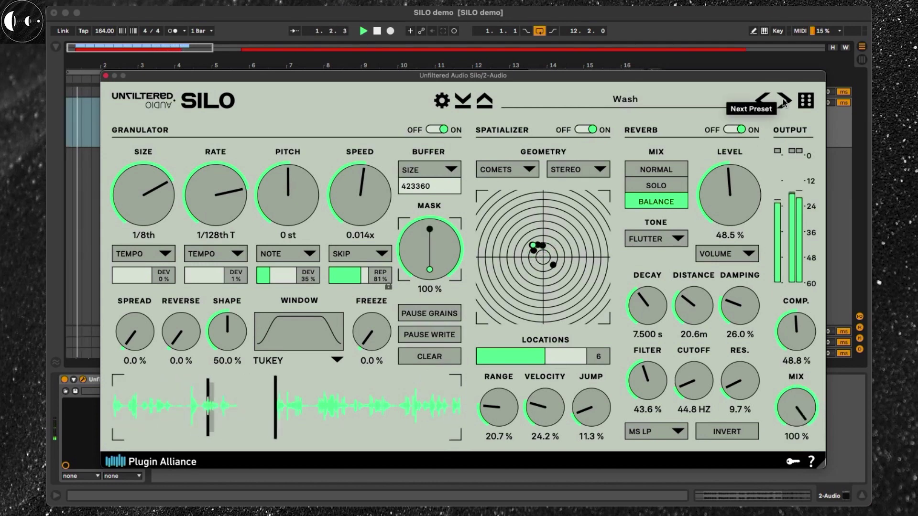
pyautogui.moveTo(795, 427); pyautogui.dragTo(801, 445)
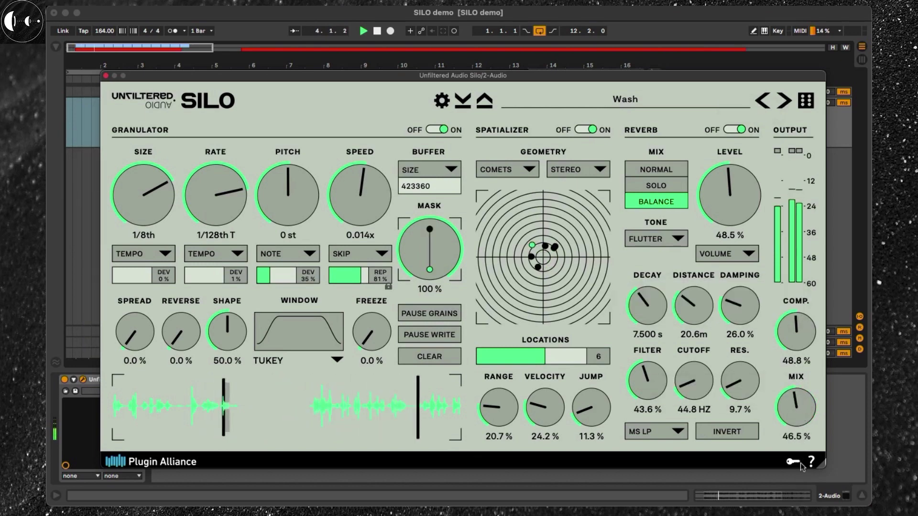
pyautogui.moveTo(794, 407); pyautogui.dragTo(802, 506)
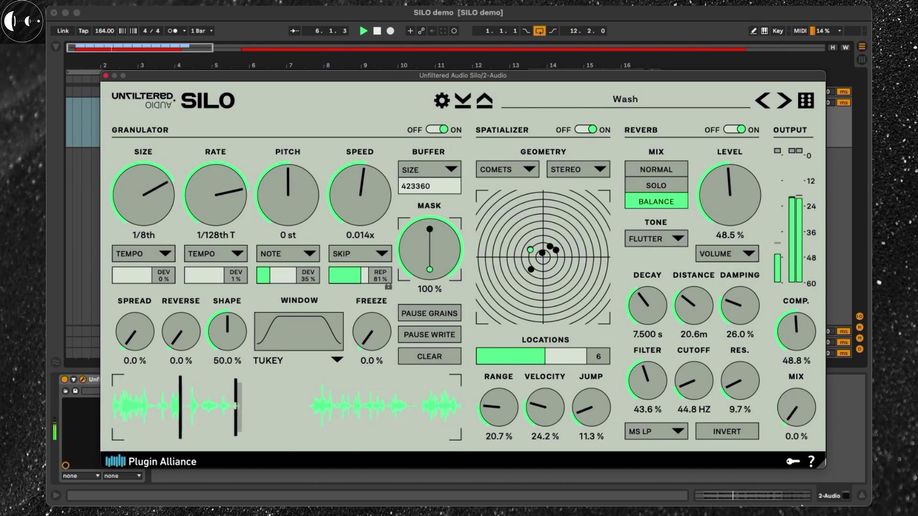
# Step: Load the Wormholed preset and lower its grain pitch to -0.492 st
pyautogui.click(785, 107)
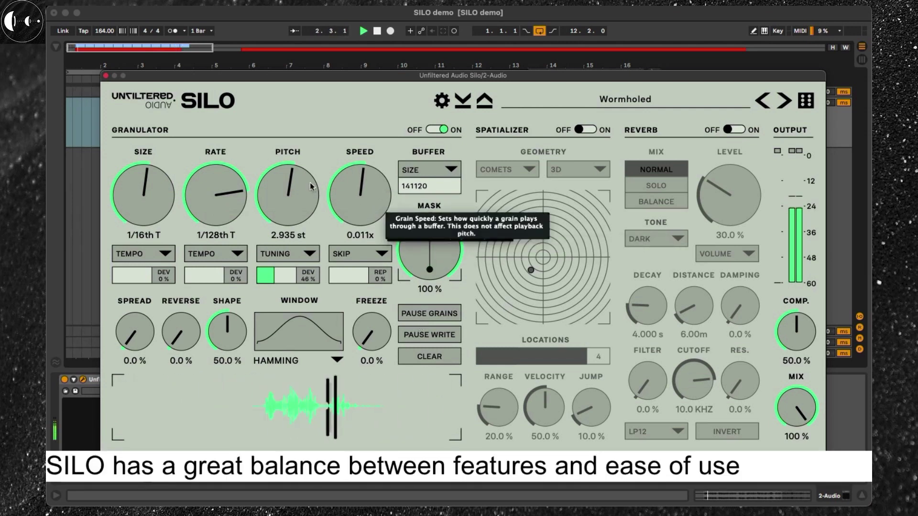
pyautogui.moveTo(303, 184); pyautogui.dragTo(303, 188)
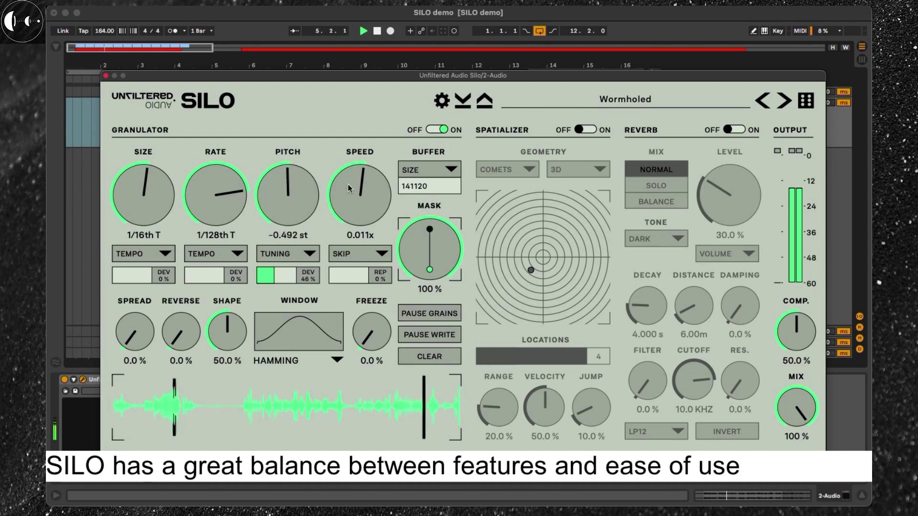
pyautogui.scroll(-2, 348, 187)
pyautogui.scroll(-1, 348, 186)
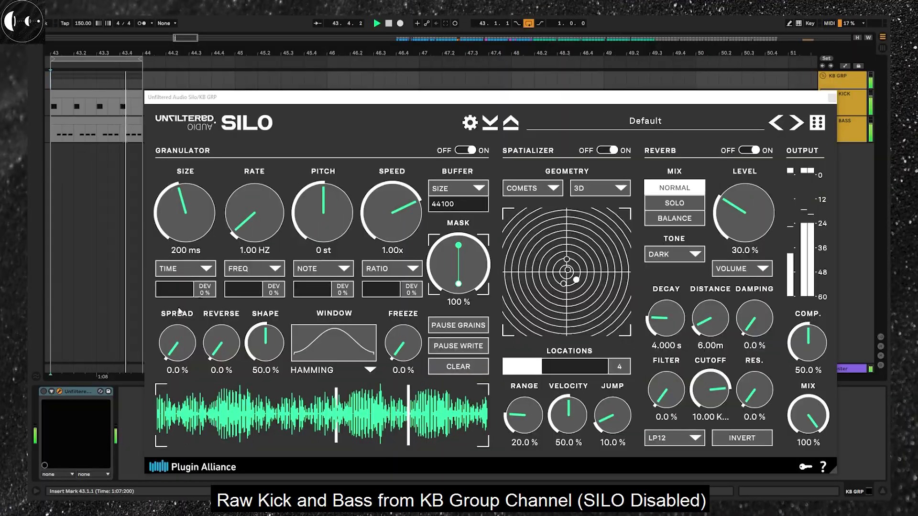
# Step: Enable SILO on the KB GRP channel and set the speed to 1.92x, rate to 198 Hz, size to 553 ms and pitch to -12 st
pyautogui.click(44, 391)
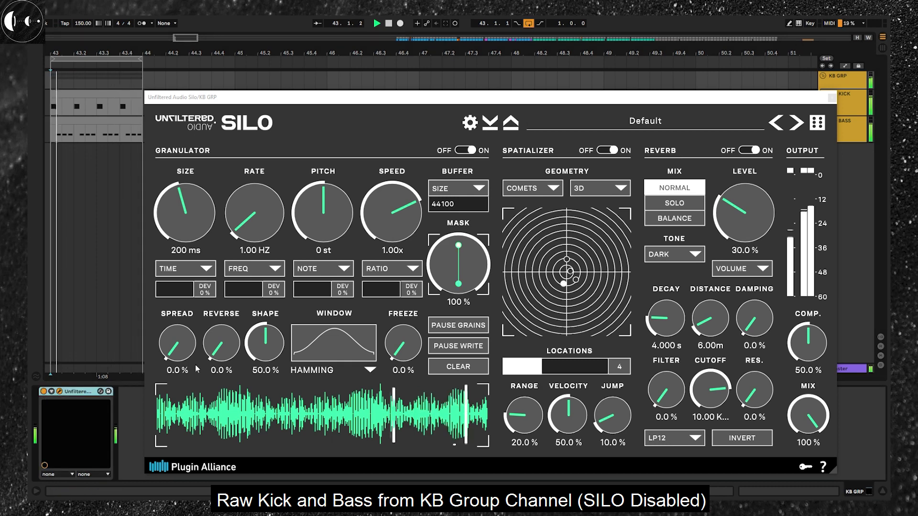
pyautogui.moveTo(392, 215); pyautogui.dragTo(371, 218)
pyautogui.moveTo(254, 214); pyautogui.dragTo(316, 158)
pyautogui.moveTo(194, 208); pyautogui.dragTo(218, 167)
pyautogui.moveTo(323, 213); pyautogui.dragTo(383, 291)
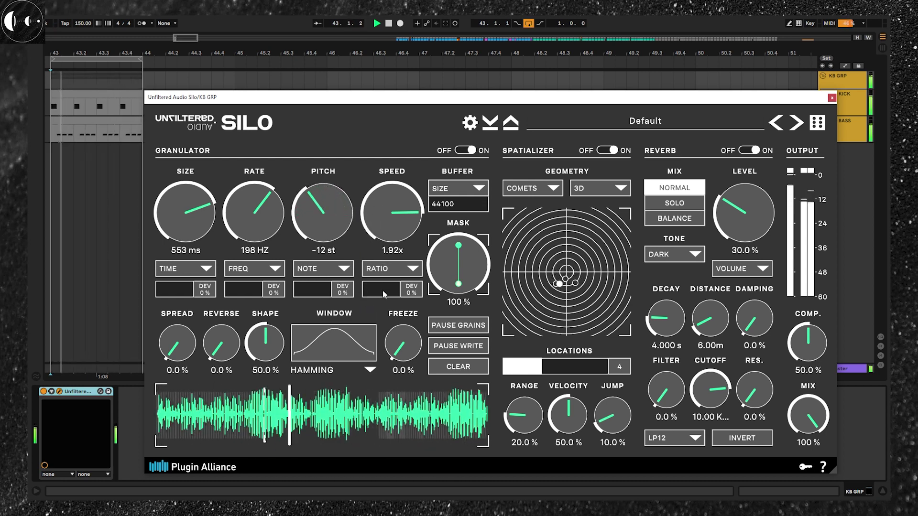
# Step: Load the user preset 64th-8th and lower its grain pitch to -12 st
pyautogui.click(635, 121)
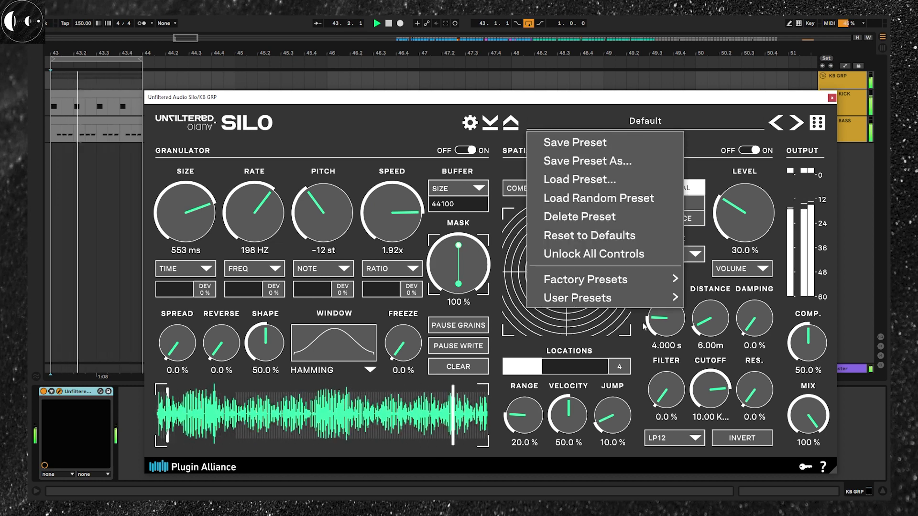
pyautogui.moveTo(636, 298)
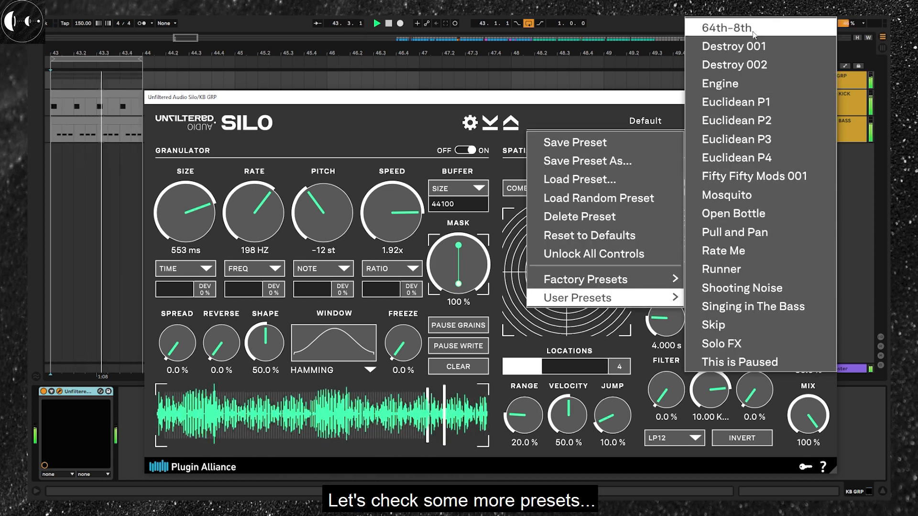
pyautogui.click(753, 32)
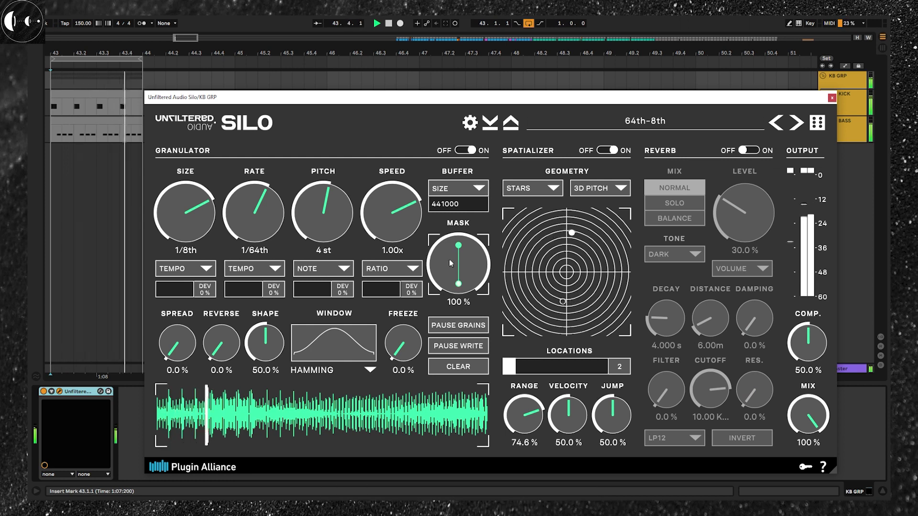
pyautogui.moveTo(338, 210); pyautogui.dragTo(403, 231)
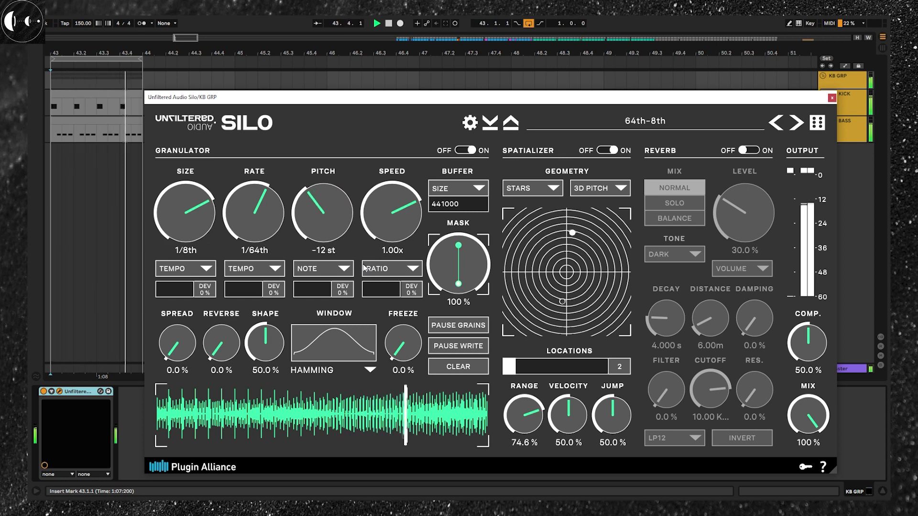
# Step: Load the presets Destroy 001 and Destroy 002 in turn, lowering their grain rates to 31.9 Hz and 26.3 Hz
pyautogui.click(796, 127)
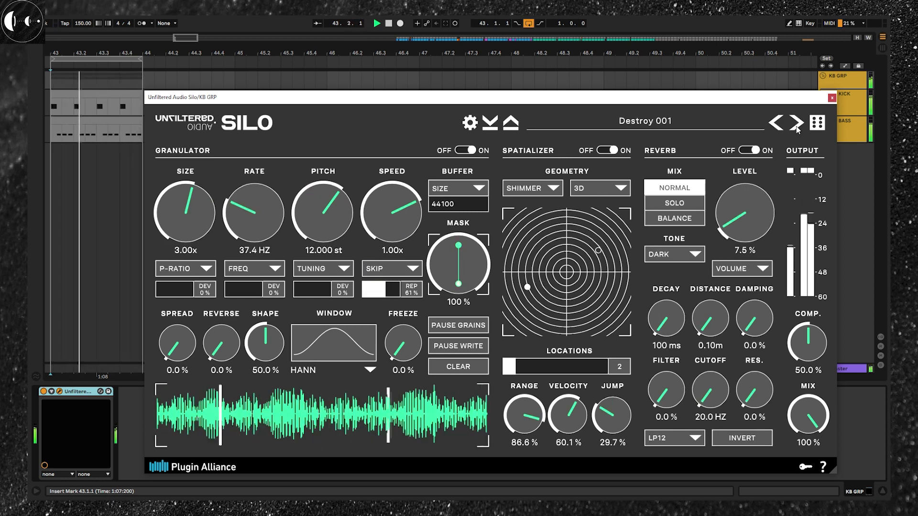
pyautogui.moveTo(265, 215); pyautogui.dragTo(300, 259)
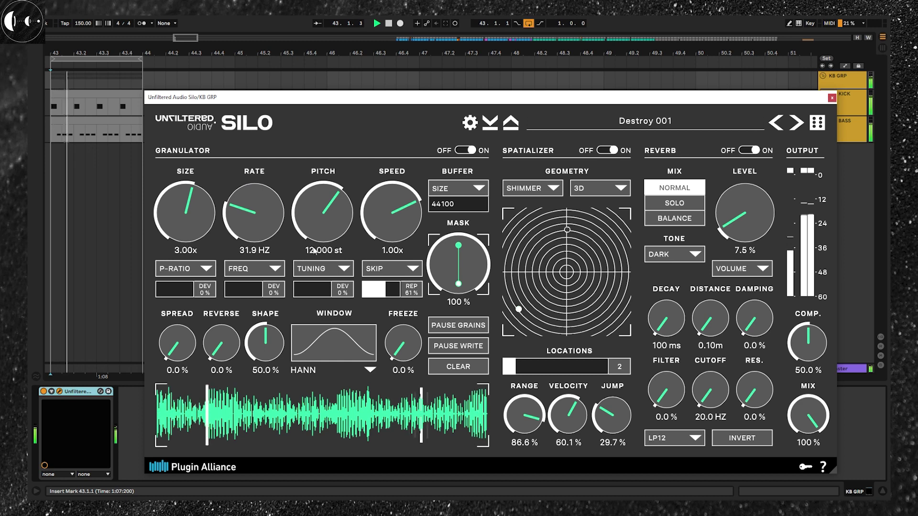
pyautogui.click(796, 123)
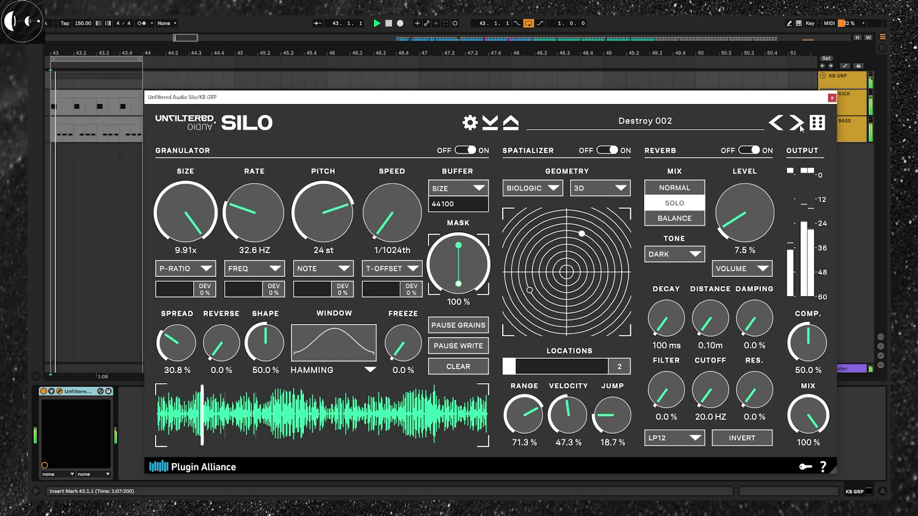
pyautogui.moveTo(263, 194); pyautogui.dragTo(287, 236)
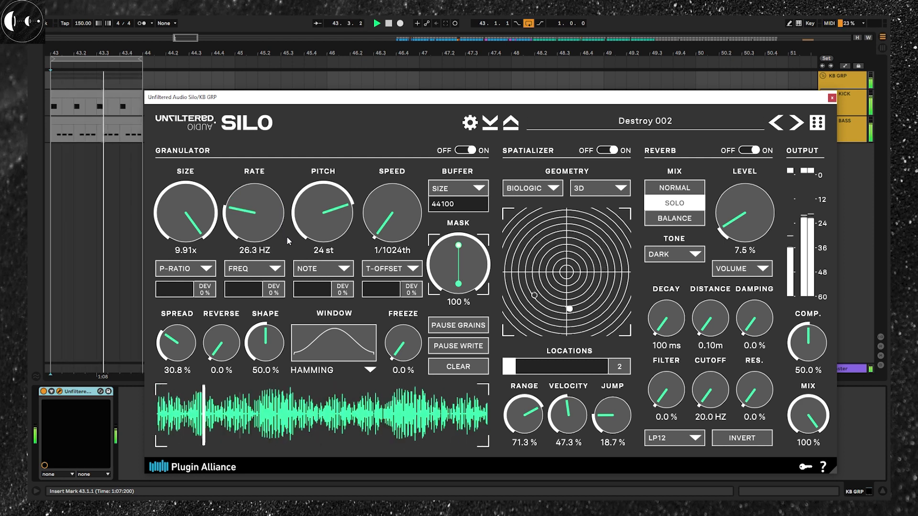
# Step: Load the Engine user preset
pyautogui.click(795, 124)
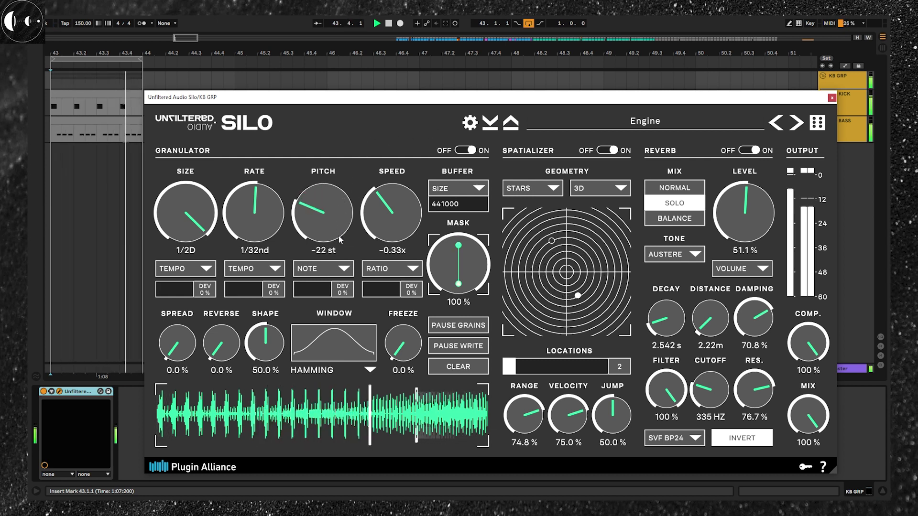
# Step: Raise the Engine preset's grain pitch to 0 st and switch to the Euclidean P1 preset
pyautogui.moveTo(342, 243); pyautogui.dragTo(377, 210)
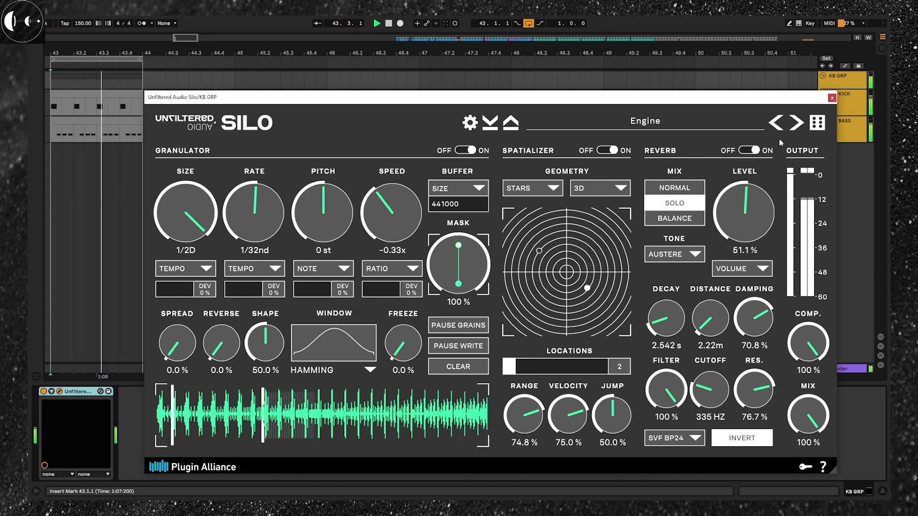
pyautogui.click(798, 126)
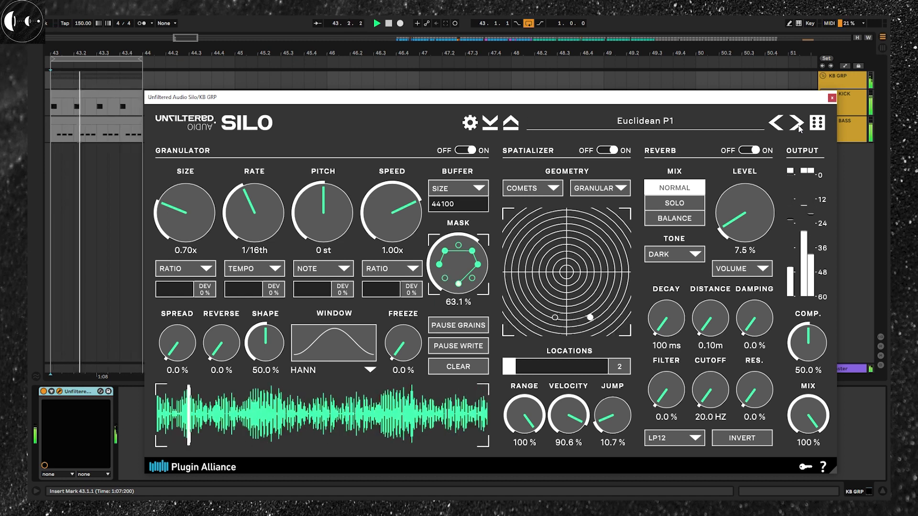
# Step: Load the Euclidean P2 preset and set its grain rate to 32.1 Hz
pyautogui.click(796, 123)
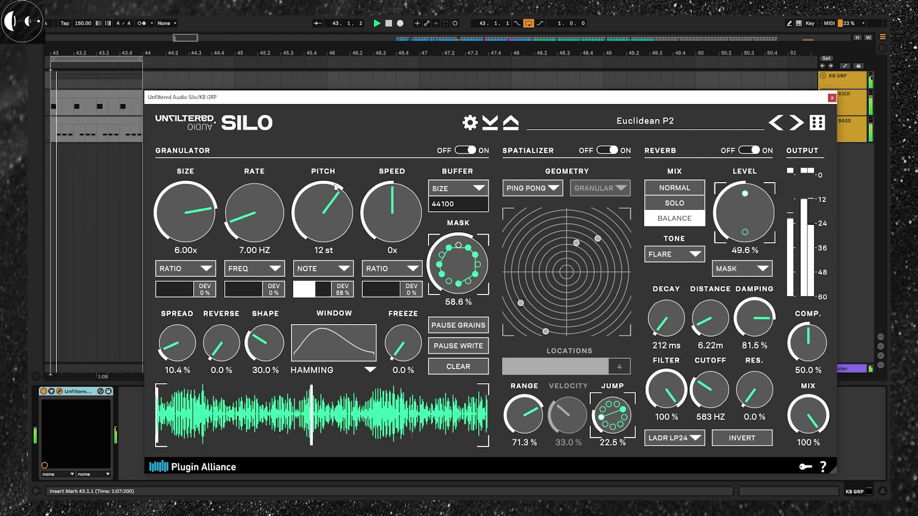
pyautogui.moveTo(275, 198); pyautogui.dragTo(328, 149)
pyautogui.moveTo(334, 184); pyautogui.dragTo(351, 248)
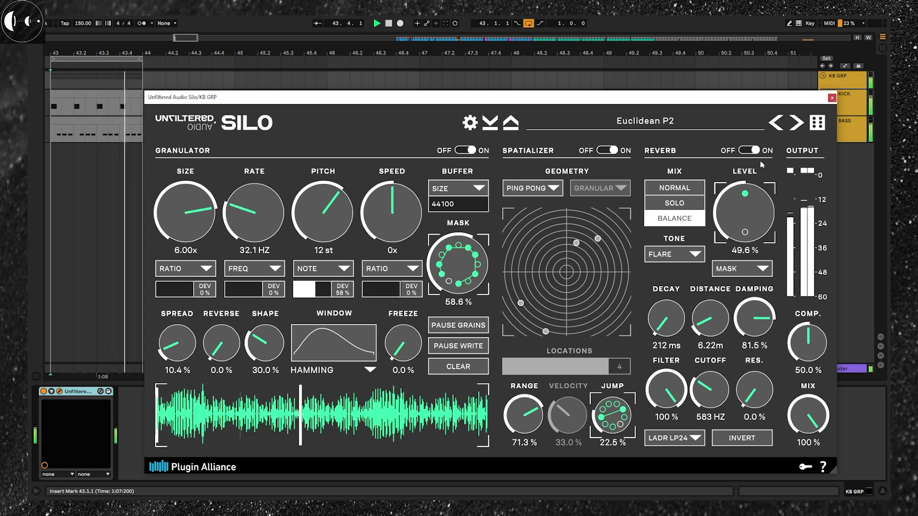
# Step: Load the presets Euclidean P3 and Euclidean P4 in turn, reducing the grain size in P4 to 0.27x
pyautogui.click(796, 123)
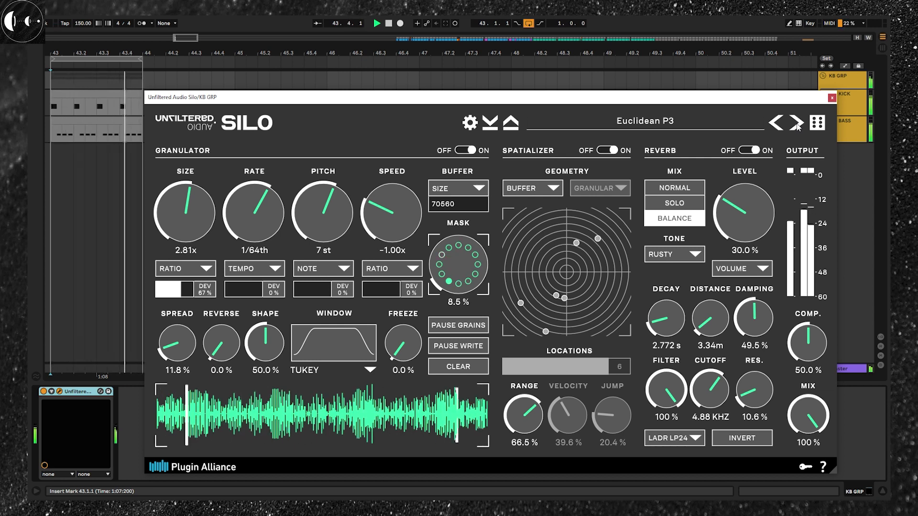
pyautogui.click(796, 123)
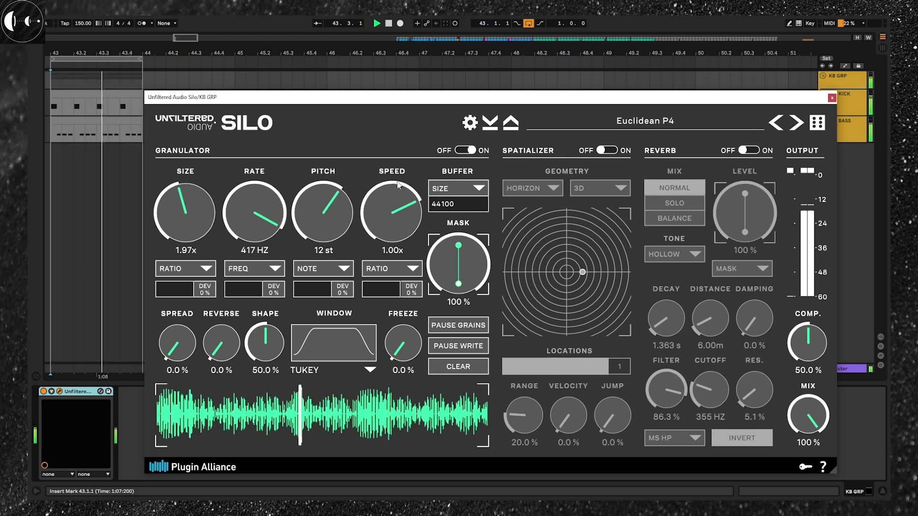
pyautogui.scroll(1, 196, 211)
pyautogui.moveTo(195, 208); pyautogui.dragTo(235, 302)
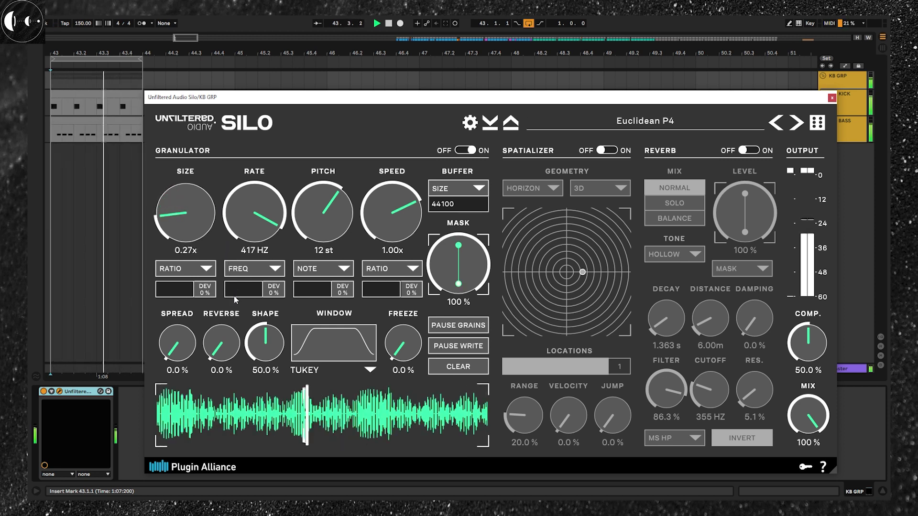
# Step: Load the Fifty Fifty Mods 001 preset and lower its grain rate to 40.7 Hz
pyautogui.click(796, 124)
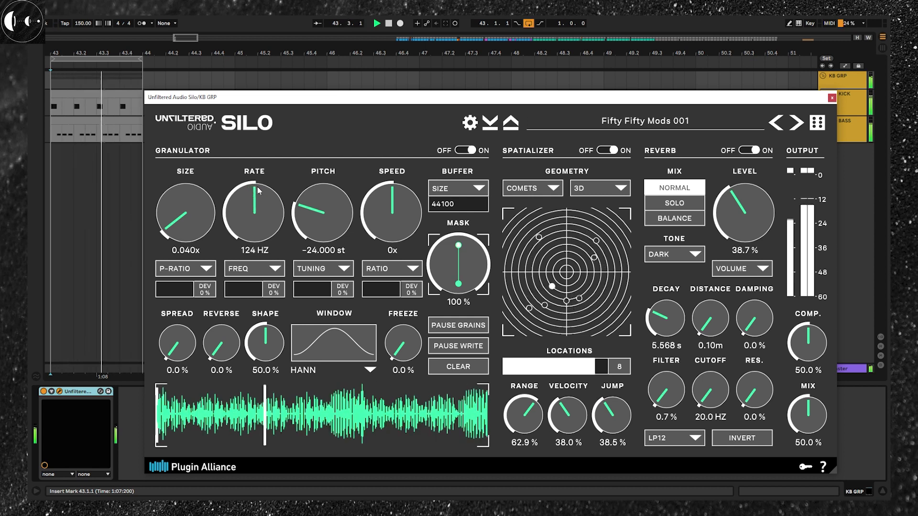
pyautogui.moveTo(265, 178); pyautogui.dragTo(282, 248)
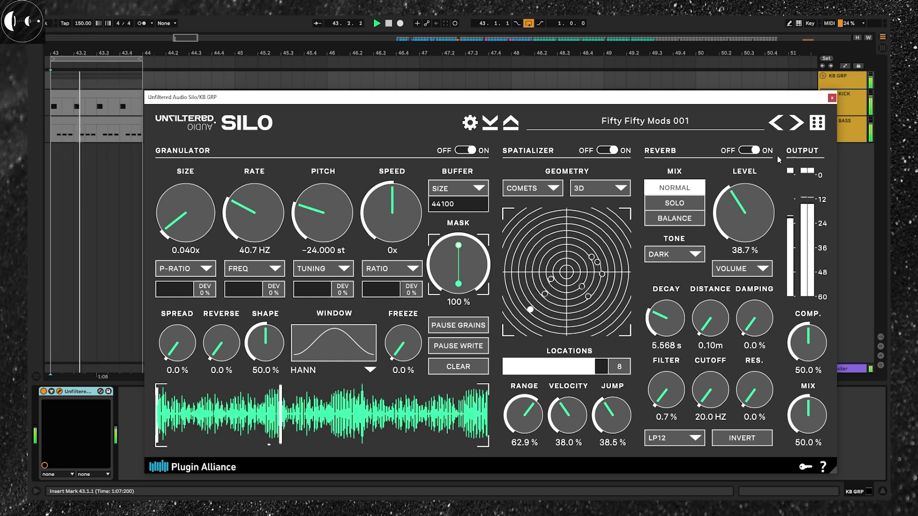
# Step: Audition the presets Mosquito, Open Bottle and Pull and Pan in turn
pyautogui.click(798, 125)
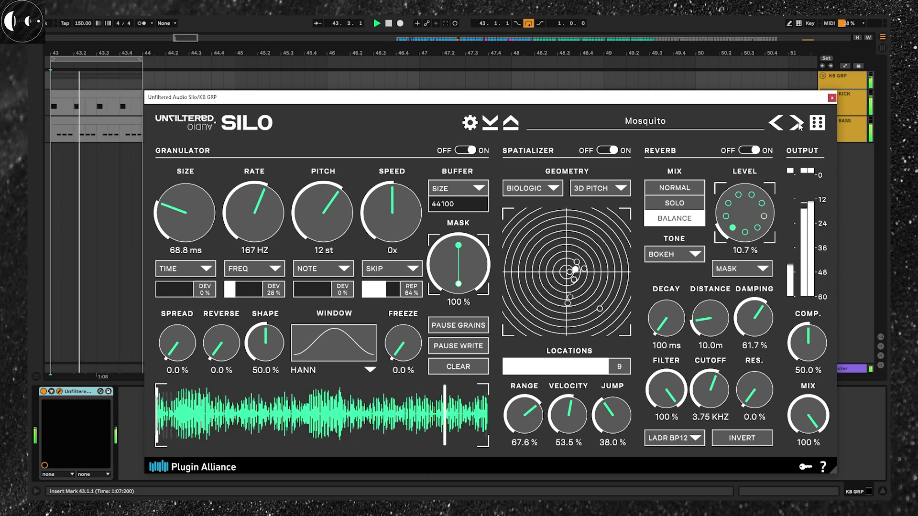
pyautogui.click(796, 124)
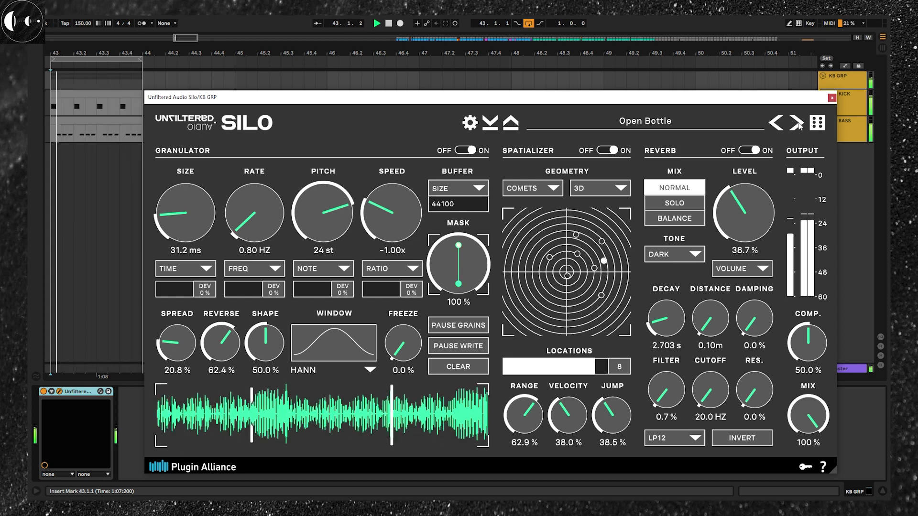
pyautogui.click(797, 124)
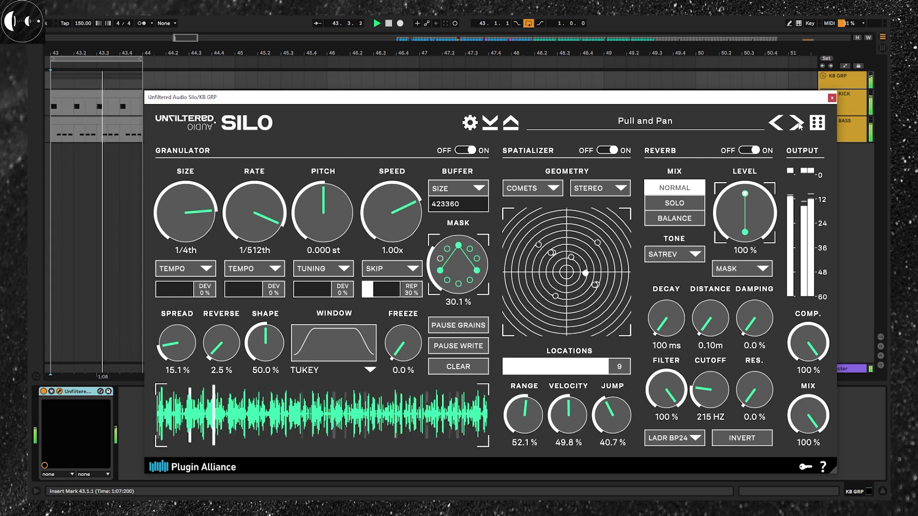
# Step: Load Rate Me with its grain rate raised to 1/8th, and Runner with its grain pitch lowered to -4.024 st
pyautogui.click(797, 123)
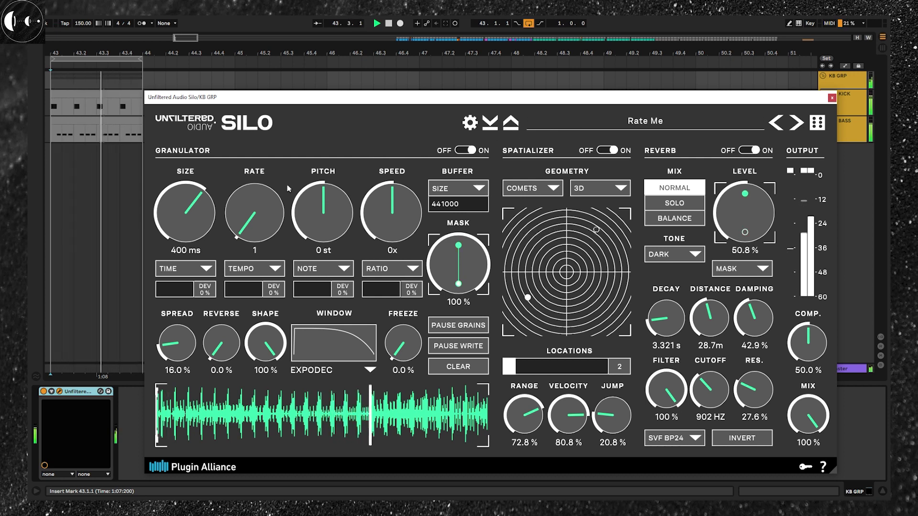
pyautogui.moveTo(260, 197); pyautogui.dragTo(274, 148)
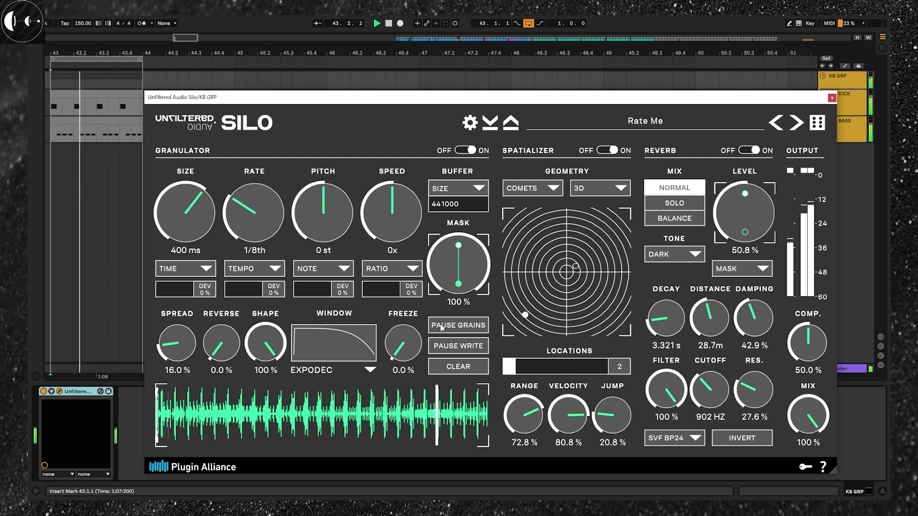
pyautogui.click(796, 123)
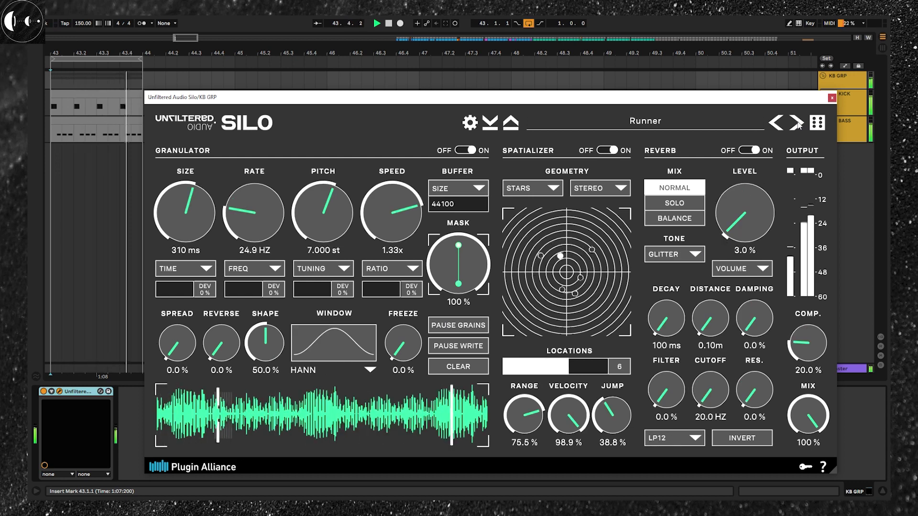
pyautogui.moveTo(334, 217); pyautogui.dragTo(336, 241)
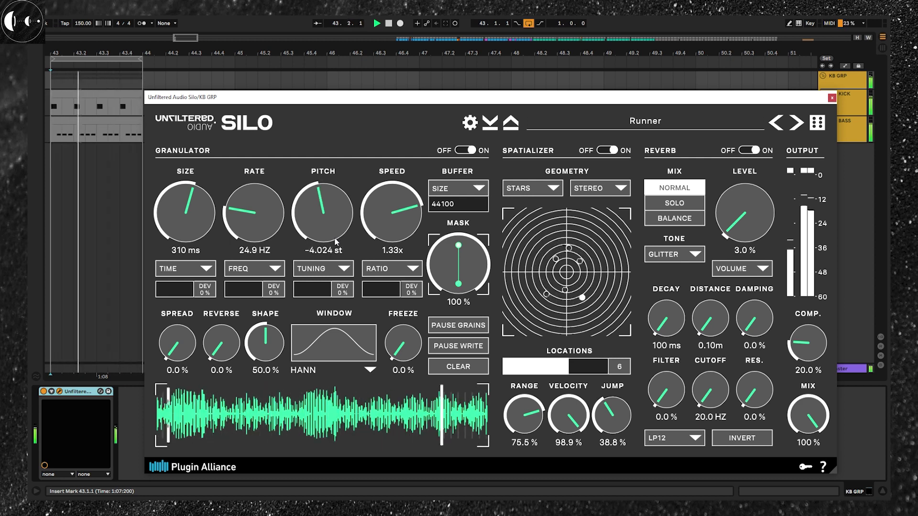
# Step: Load the presets Shooting Noise and Singing in The Bass in turn, varying the latter's grain rate and leaving it at 46.7 Hz
pyautogui.click(795, 123)
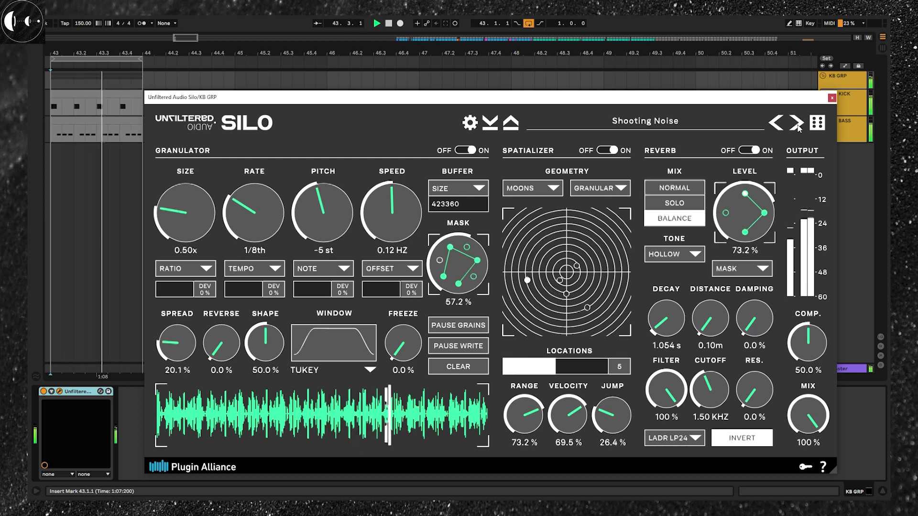
pyautogui.click(797, 124)
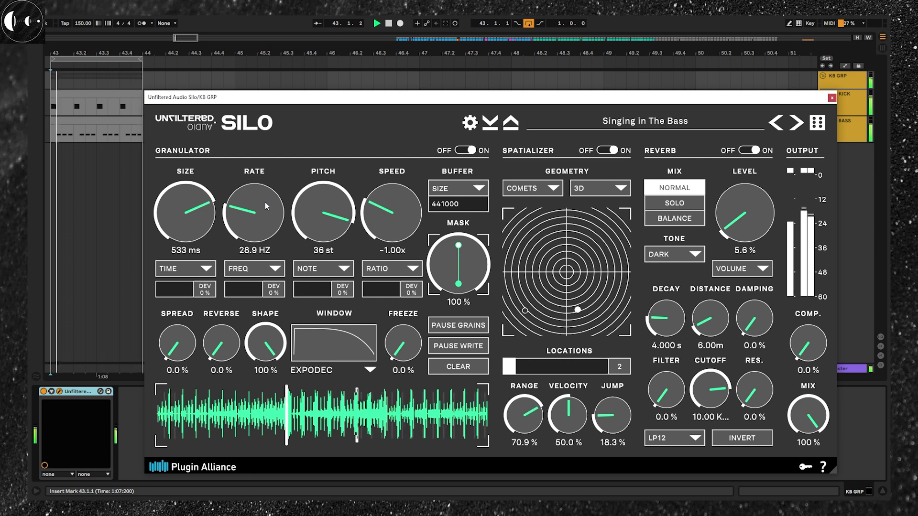
pyautogui.moveTo(266, 206); pyautogui.dragTo(306, 207)
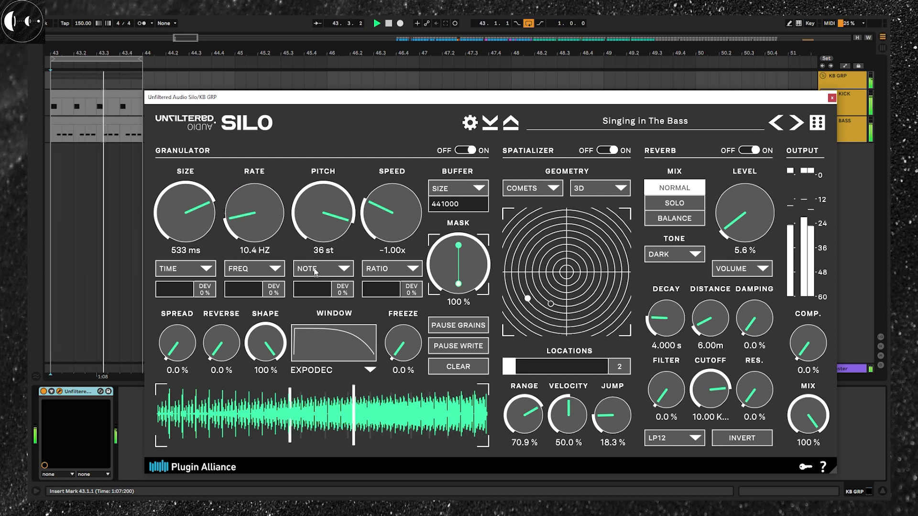
pyautogui.moveTo(315, 285); pyautogui.dragTo(309, 270)
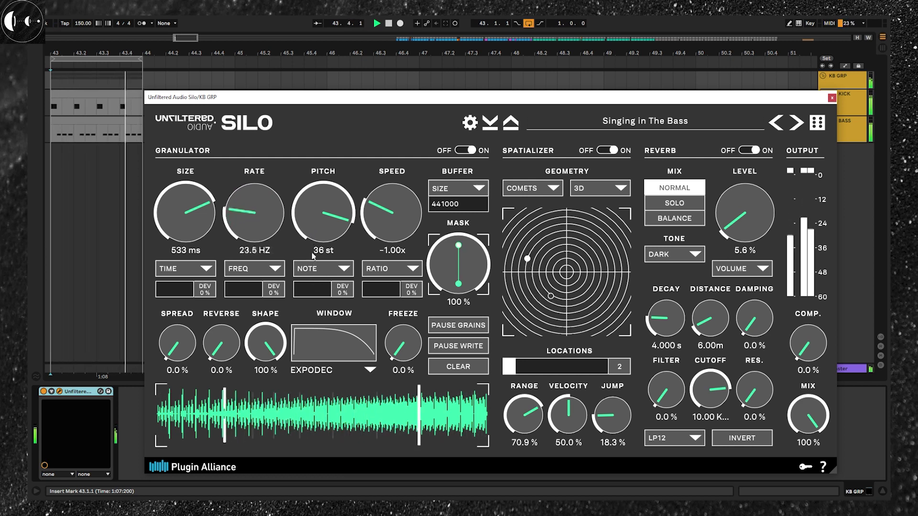
pyautogui.moveTo(320, 236)
pyautogui.mouseDown()
pyautogui.moveTo(324, 196)
pyautogui.moveTo(338, 235)
pyautogui.mouseUp()
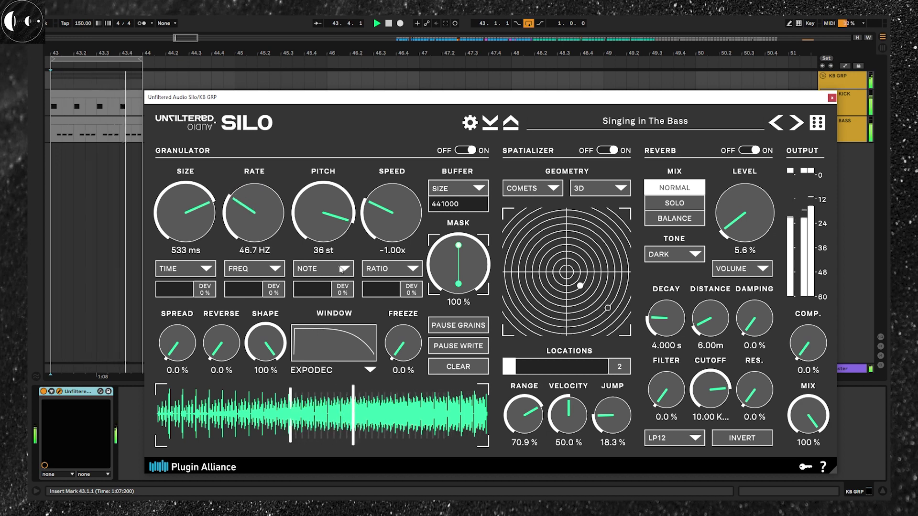
# Step: Load the Skip preset, lower its grain pitch to -24 st, and move on to the Solo FX preset
pyautogui.click(795, 125)
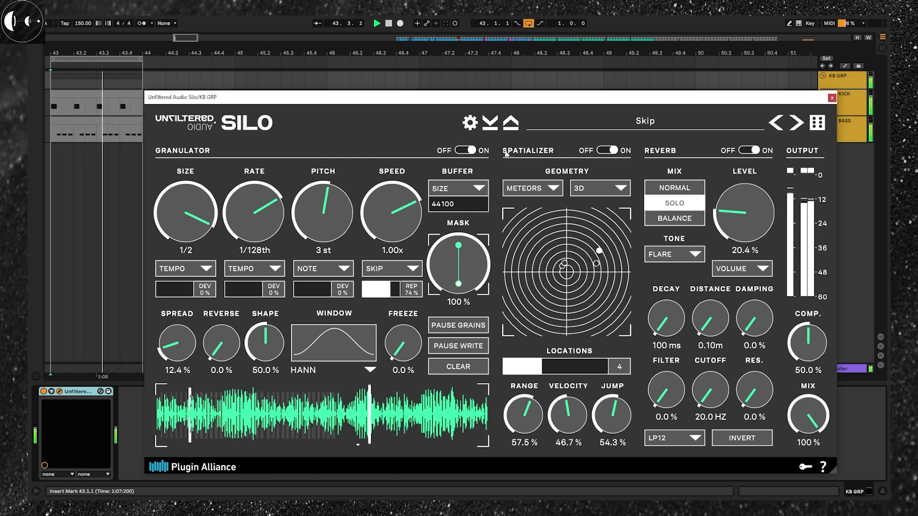
pyautogui.moveTo(340, 196); pyautogui.dragTo(343, 250)
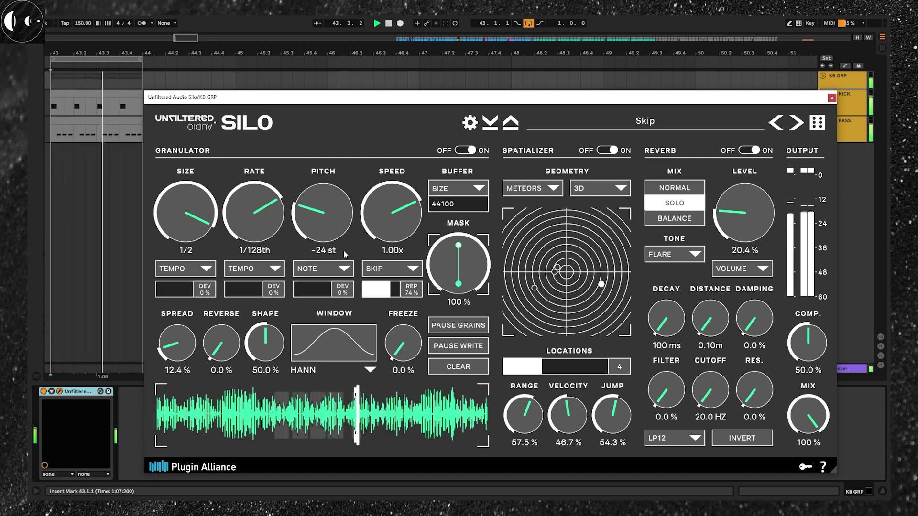
pyautogui.click(802, 130)
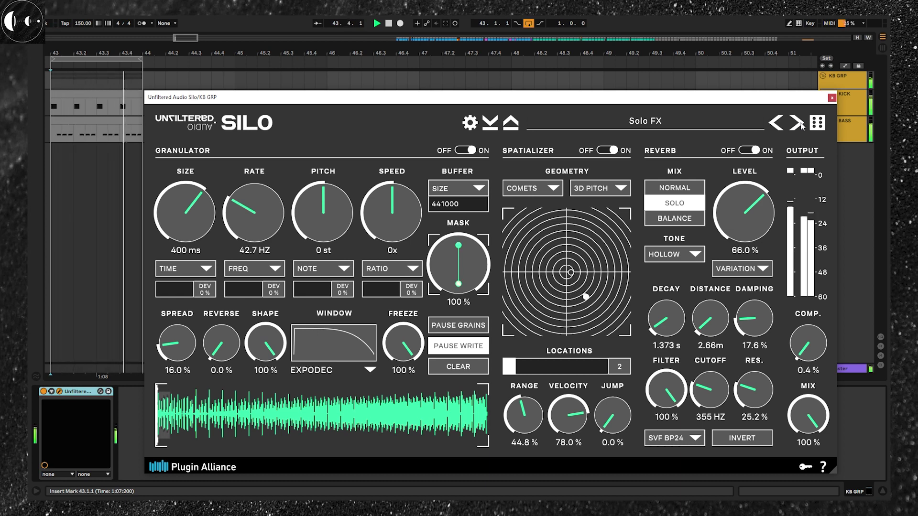
# Step: Load the This is Paused preset and briefly release its grain pause before pausing the grains again
pyautogui.click(801, 125)
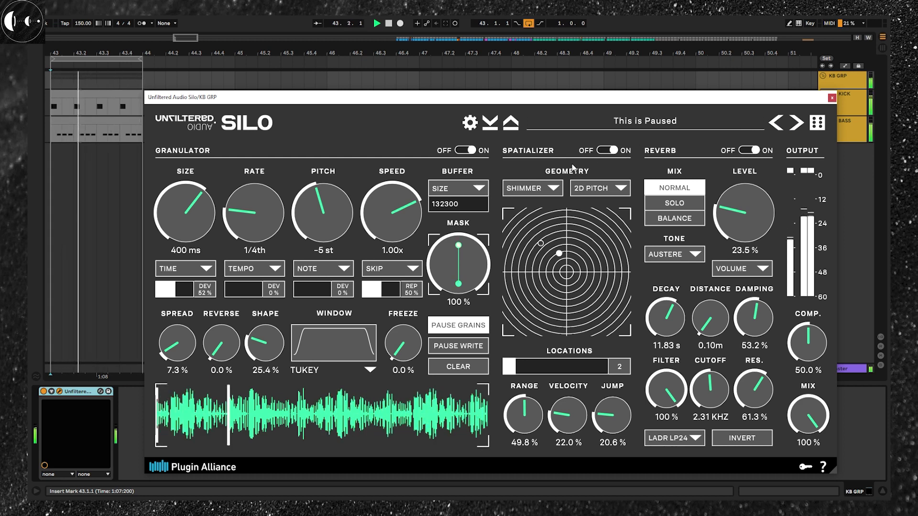
pyautogui.click(449, 327)
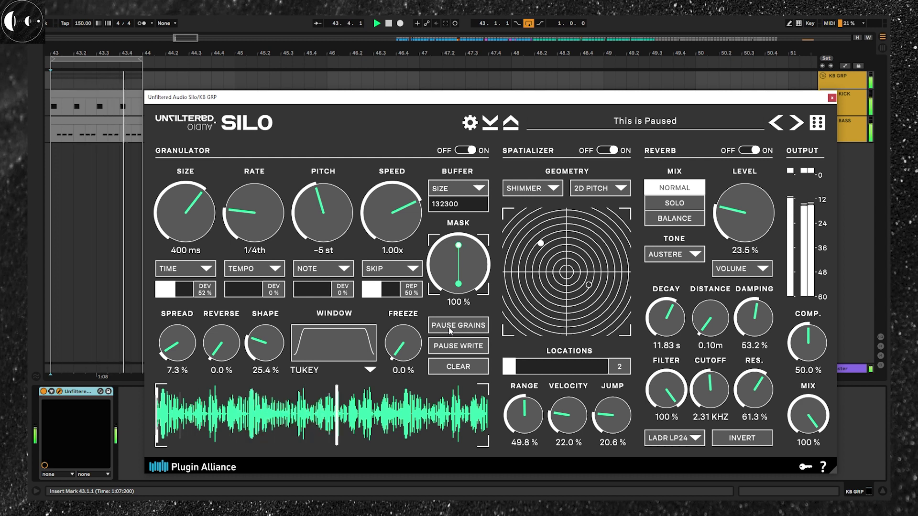
pyautogui.click(449, 329)
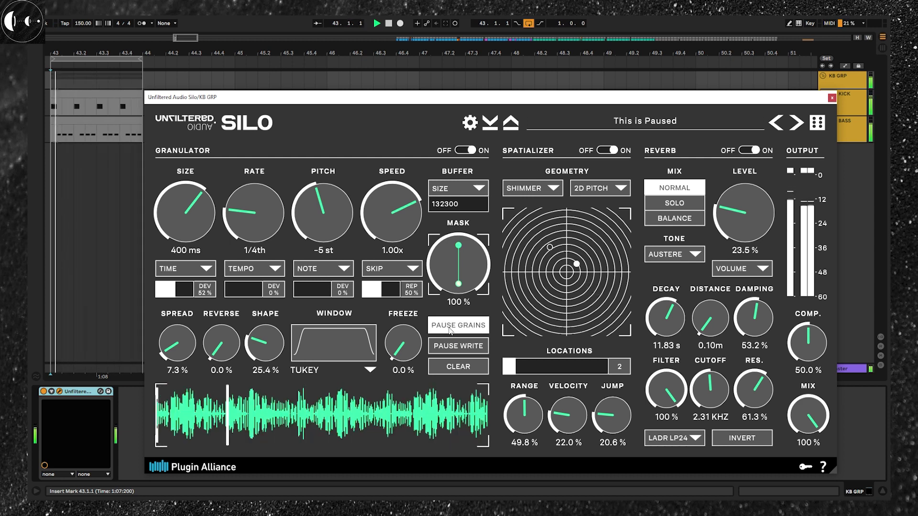
# Step: Sweep the reverb filter cutoff to 288 Hz with resonance at 69.9 %, and pause the grains
pyautogui.moveTo(708, 403); pyautogui.dragTo(730, 368)
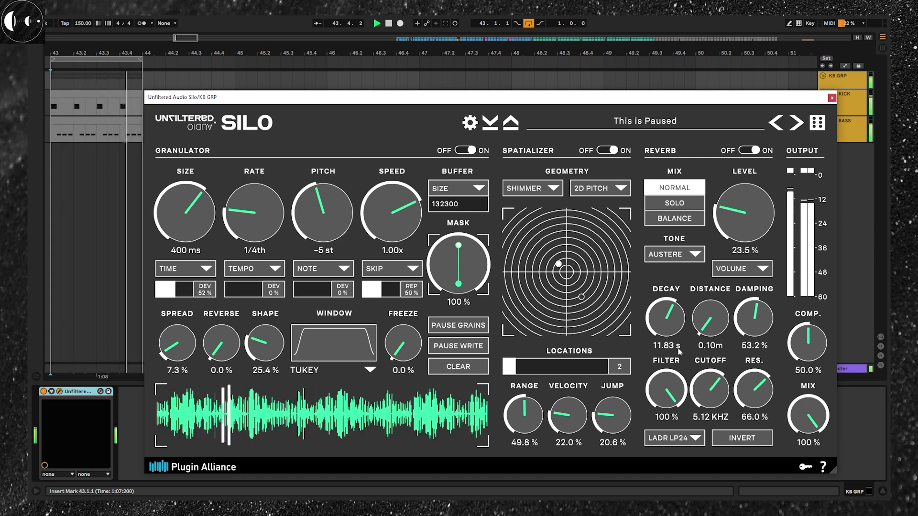
pyautogui.moveTo(740, 395); pyautogui.dragTo(751, 367)
pyautogui.moveTo(710, 389); pyautogui.dragTo(716, 478)
pyautogui.click(465, 330)
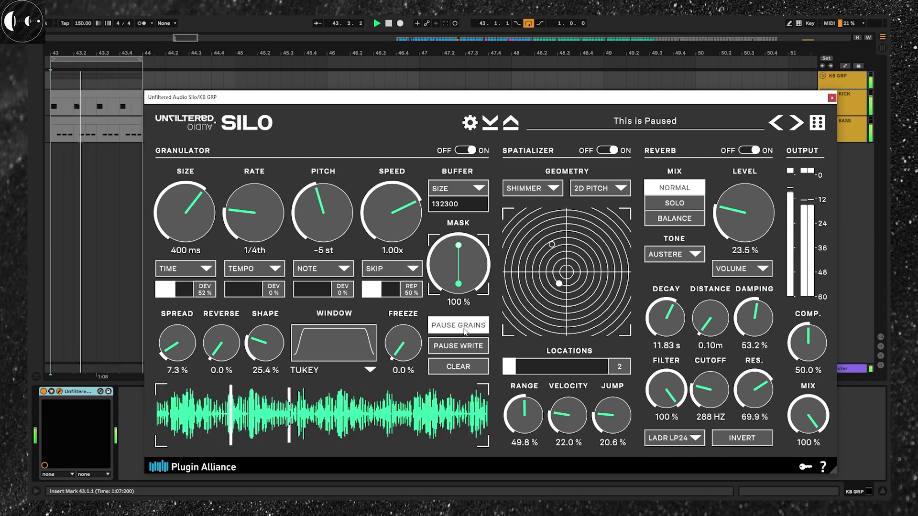
# Step: Resume the grains and set the reverb filter cutoff to 4.93 kHz and resonance to 51.6 %
pyautogui.click(465, 329)
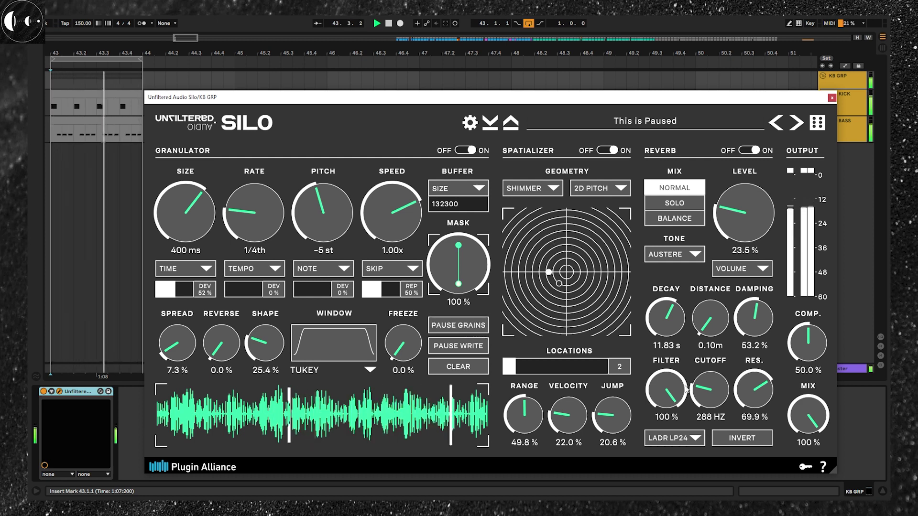
pyautogui.moveTo(715, 404); pyautogui.dragTo(732, 358)
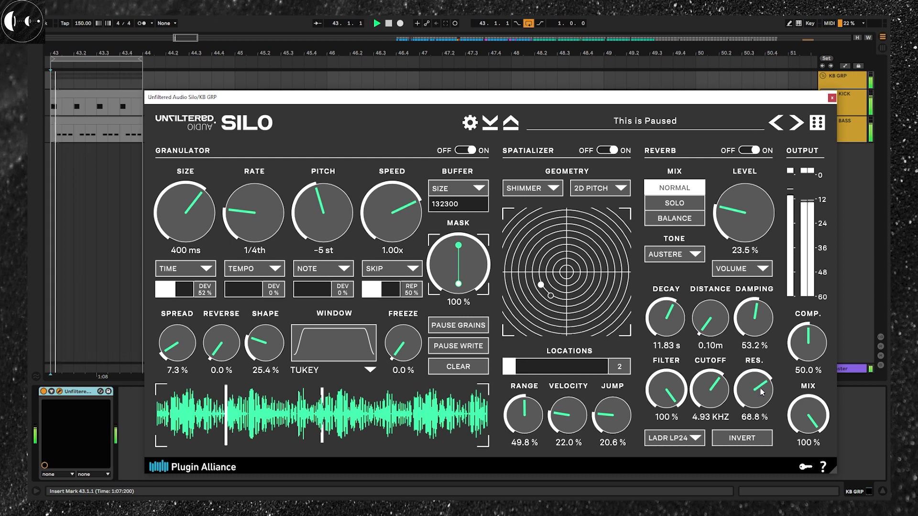
pyautogui.moveTo(754, 389); pyautogui.dragTo(735, 421)
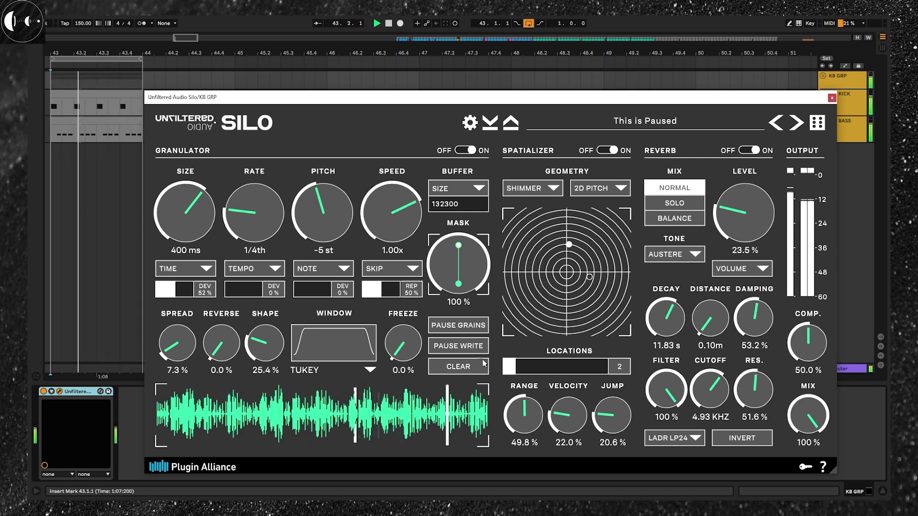
# Step: Raise the grain pitch to 48 st and pause the grains to hear the reverb tail
pyautogui.click(466, 329)
pyautogui.moveTo(333, 253); pyautogui.dragTo(352, 162)
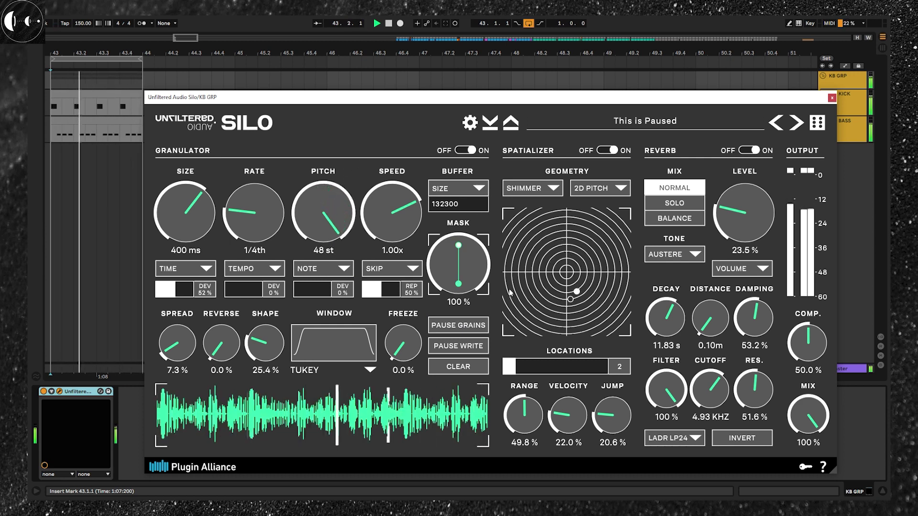
pyautogui.click(481, 324)
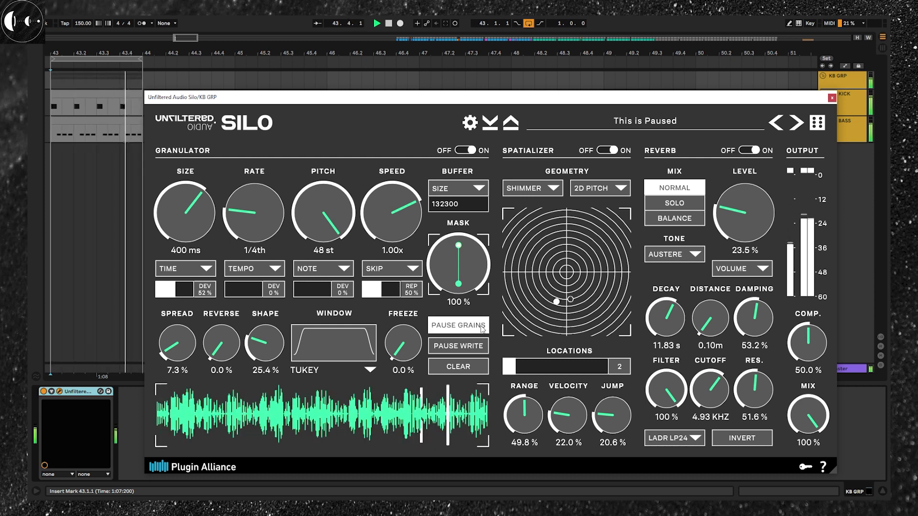
# Step: Set the reverb decay to 12.40 s and resume the grains
pyautogui.moveTo(675, 325); pyautogui.dragTo(674, 321)
pyautogui.click(457, 325)
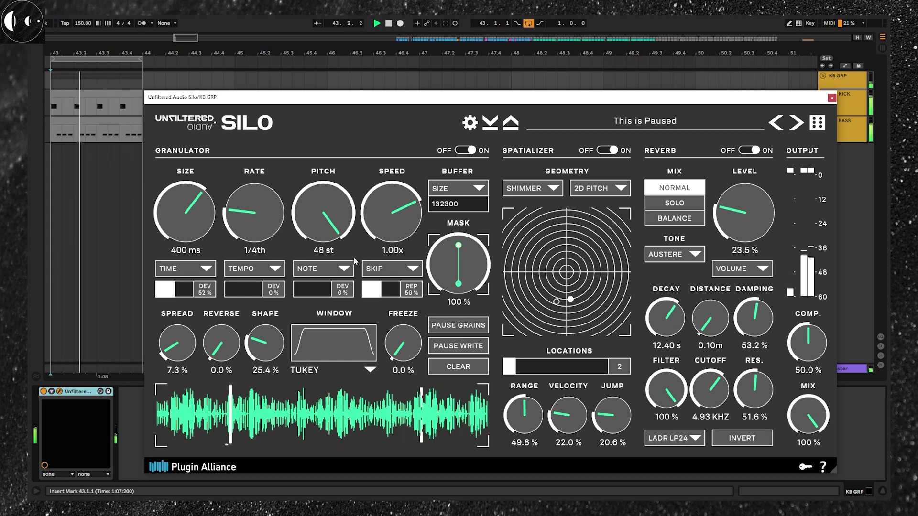
# Step: Bring the grain pitch down to -5 st and the reverb filter cutoff to 1.89 kHz, and pause the grains
pyautogui.moveTo(323, 215); pyautogui.dragTo(396, 367)
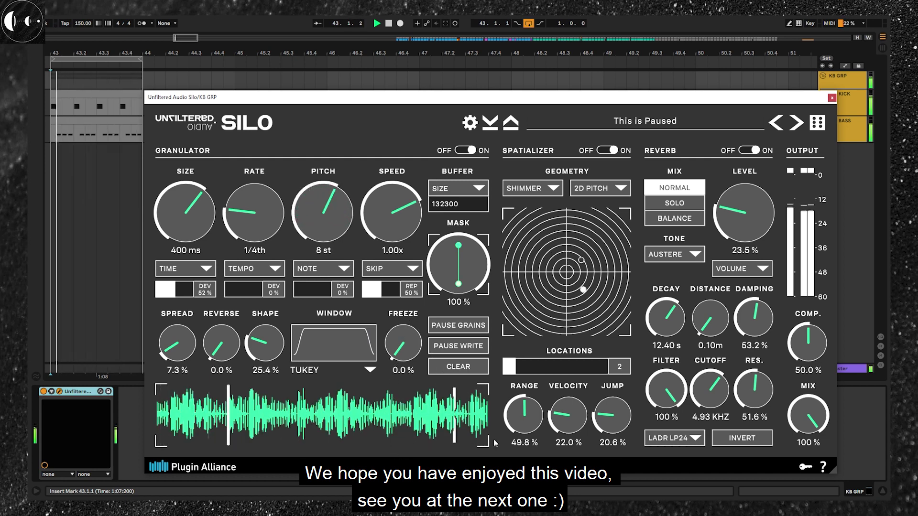
pyautogui.moveTo(718, 403); pyautogui.dragTo(719, 420)
pyautogui.moveTo(349, 239); pyautogui.dragTo(412, 324)
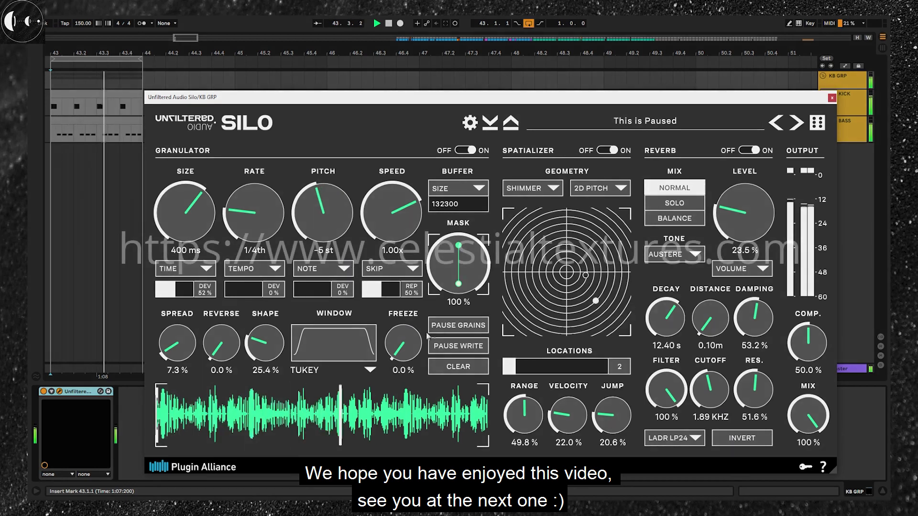
pyautogui.click(471, 332)
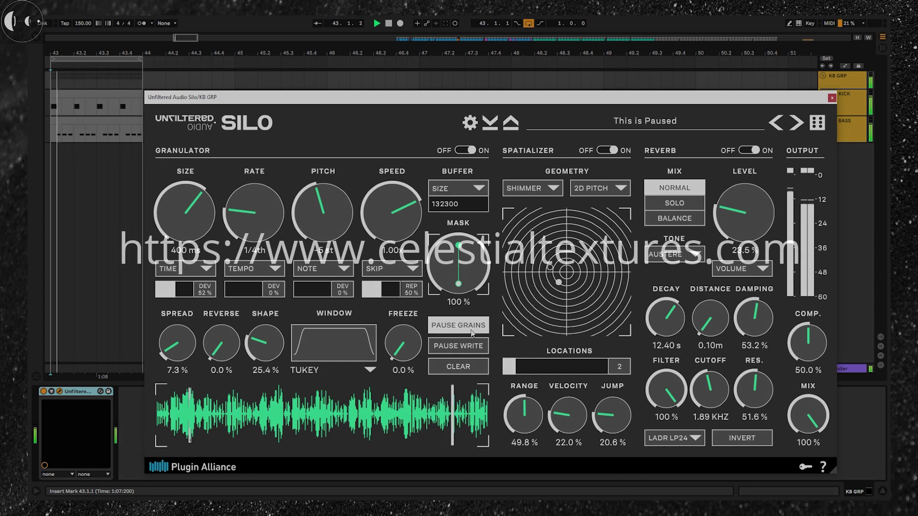